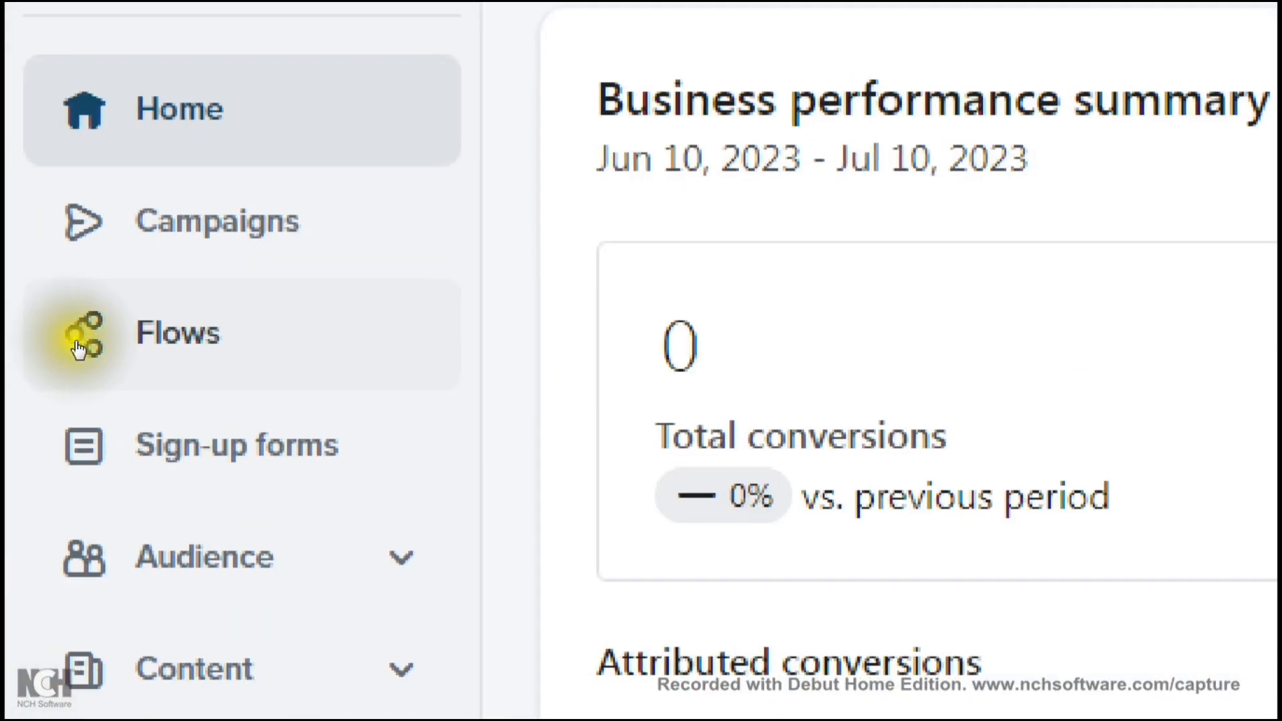
- Go from the account dashboard to the Flows section in the left sidebar
click(78, 348)
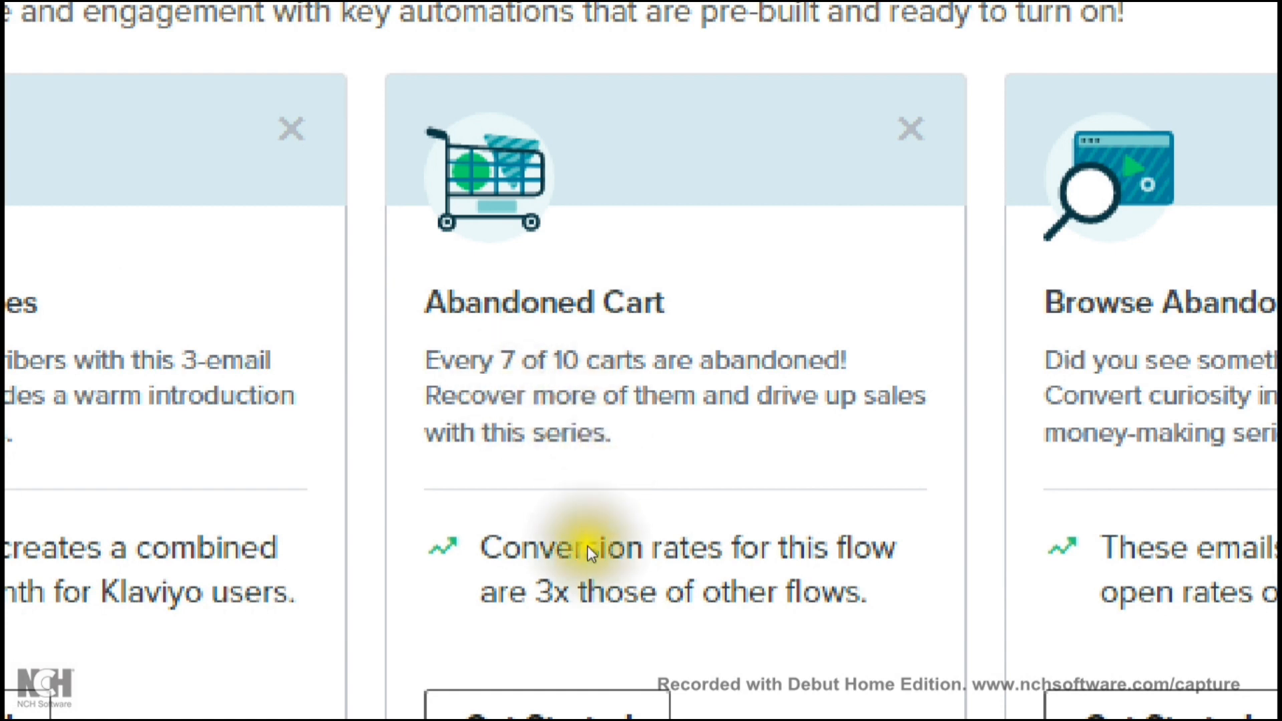
- Start a new flow from the Abandoned Cart template
click(573, 638)
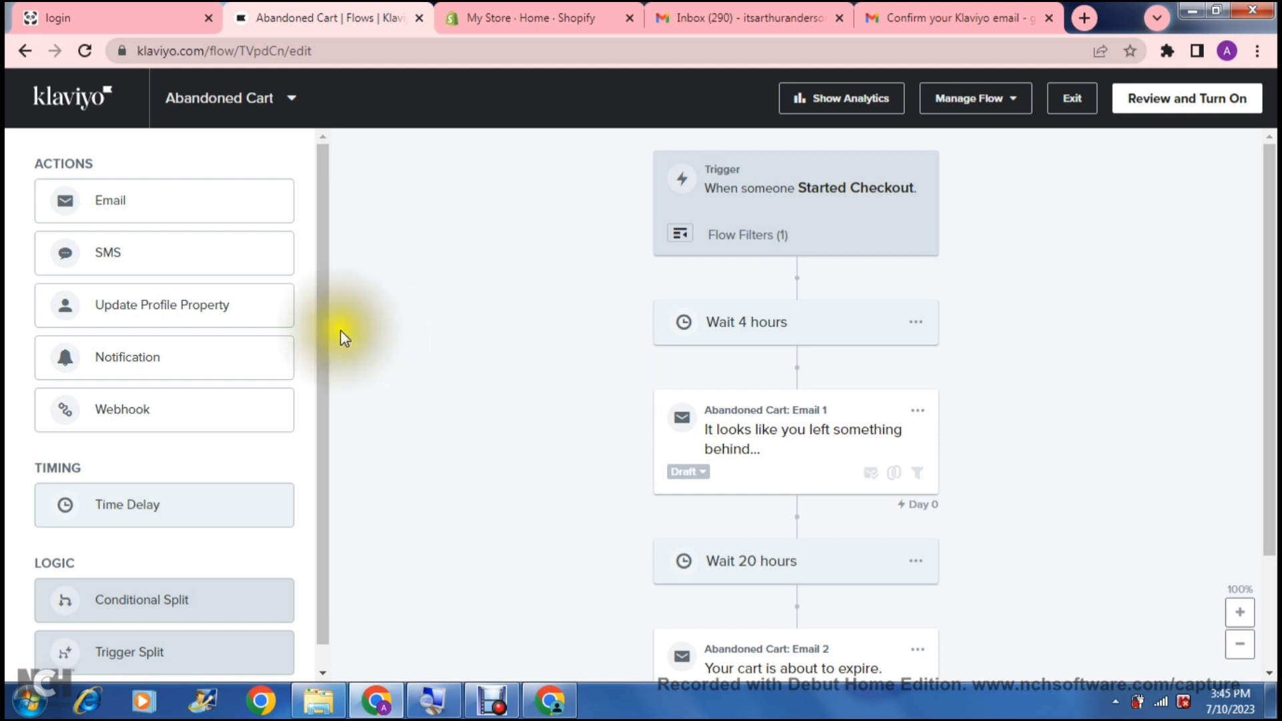
drag(322, 322, 313, 274)
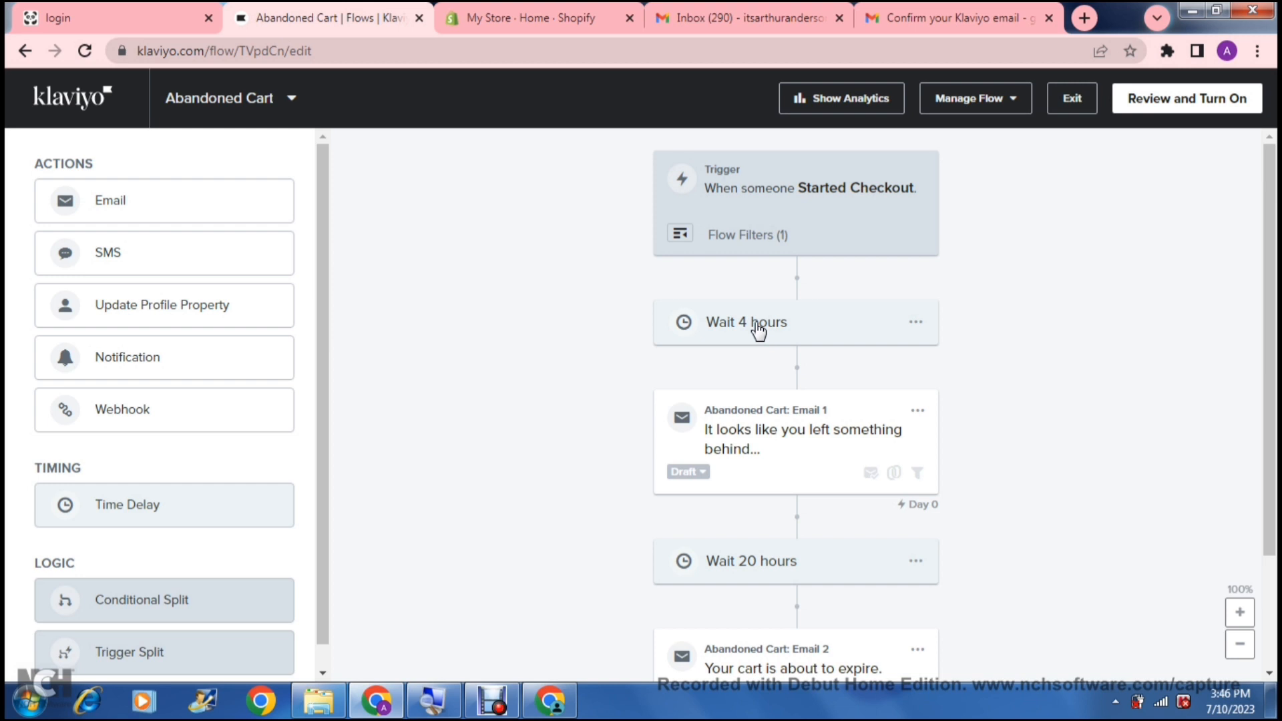
click(840, 323)
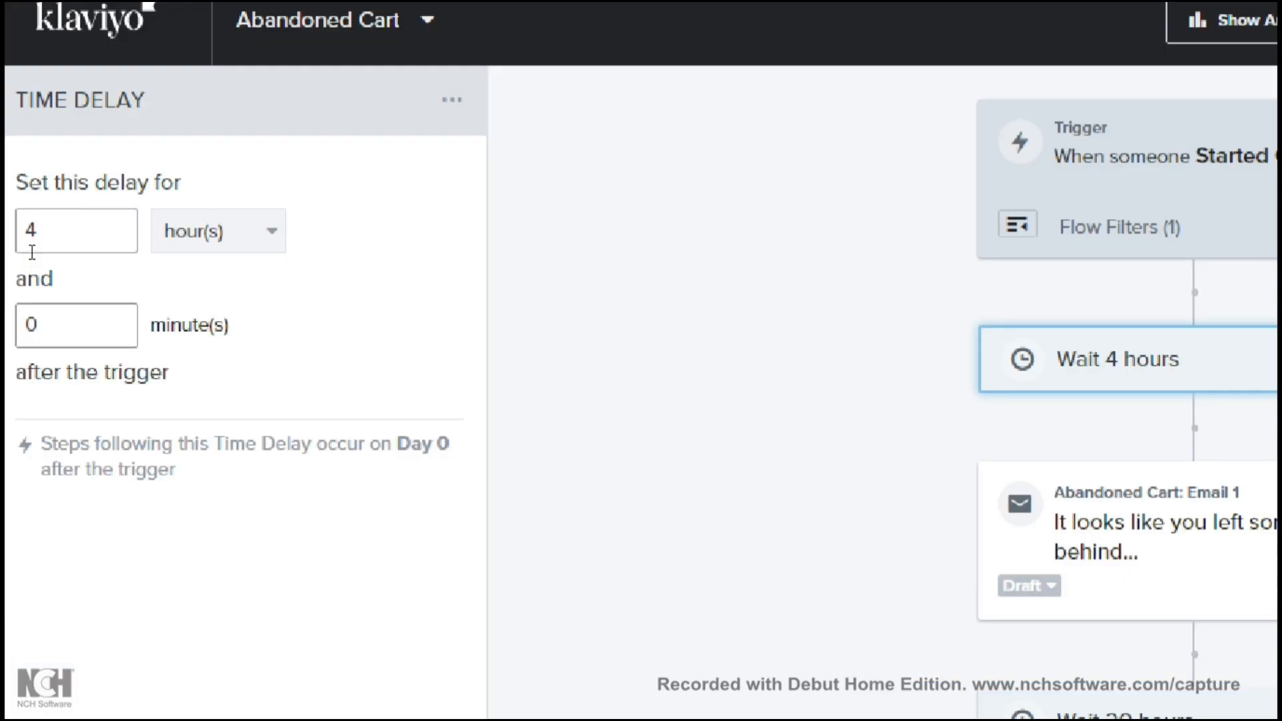
- Change the first wait from 4 hours to 2 hours and save it
click(21, 231)
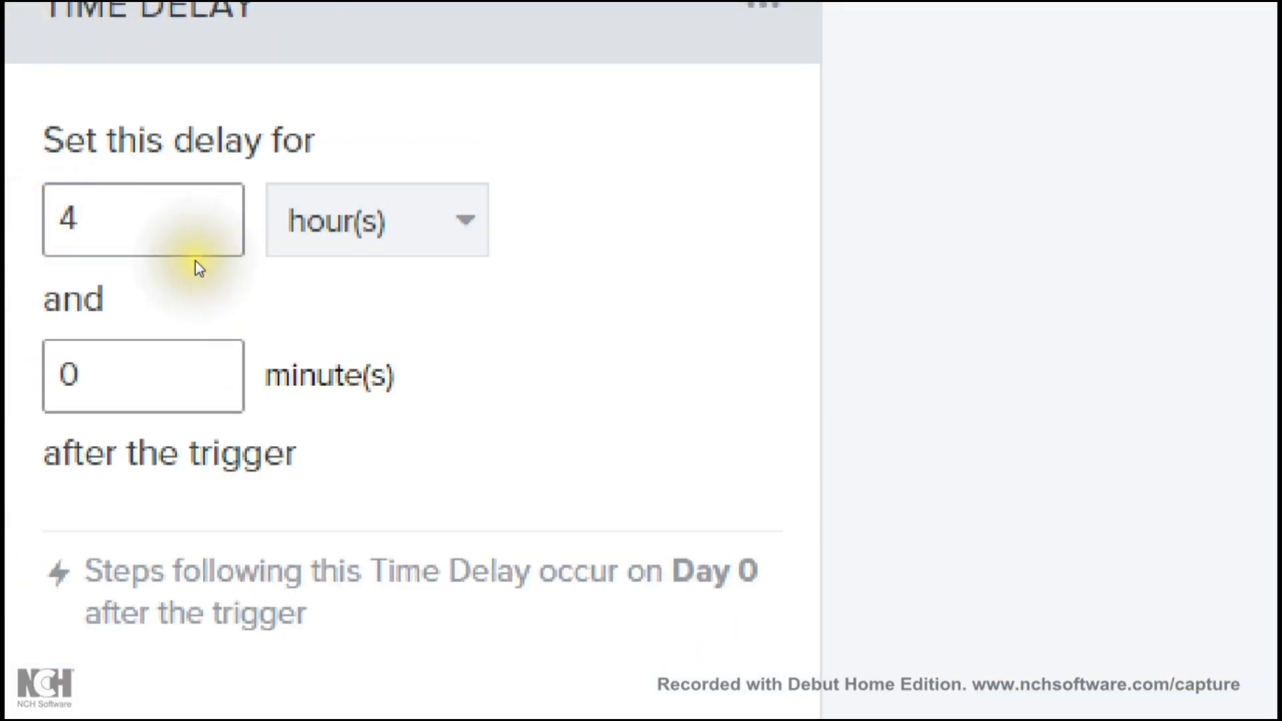
click(187, 239)
click(186, 237)
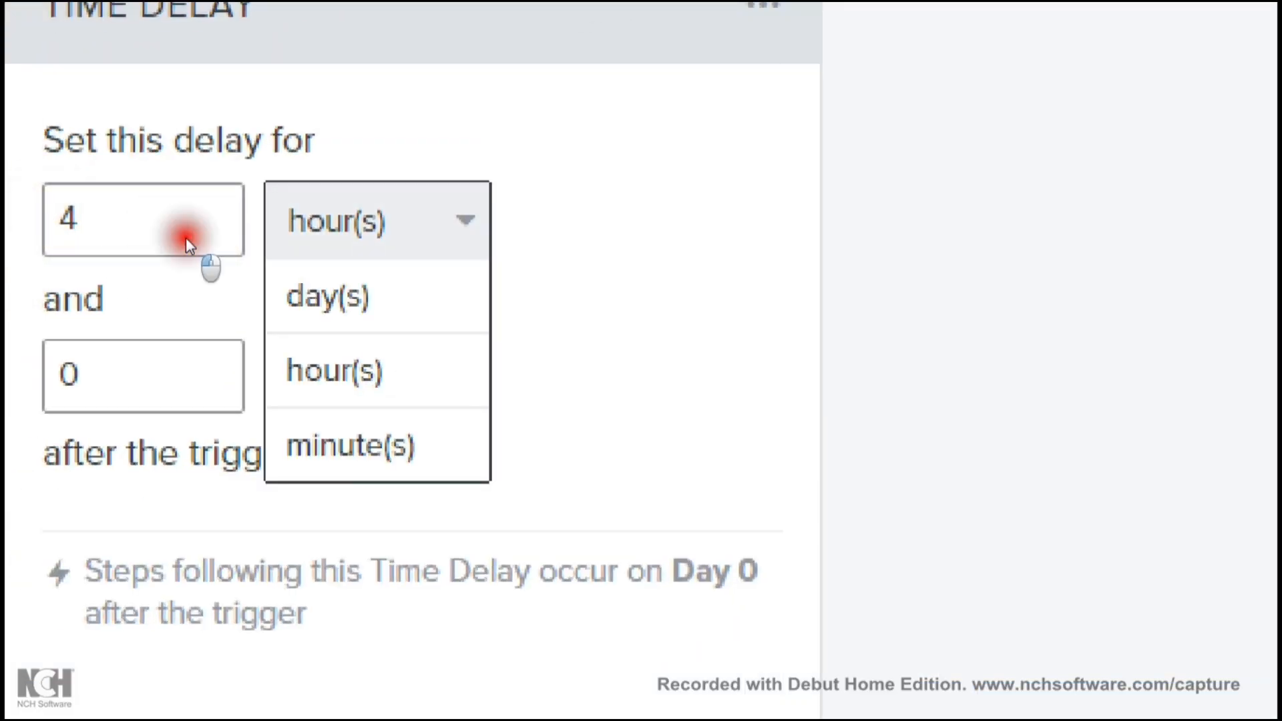
click(46, 237)
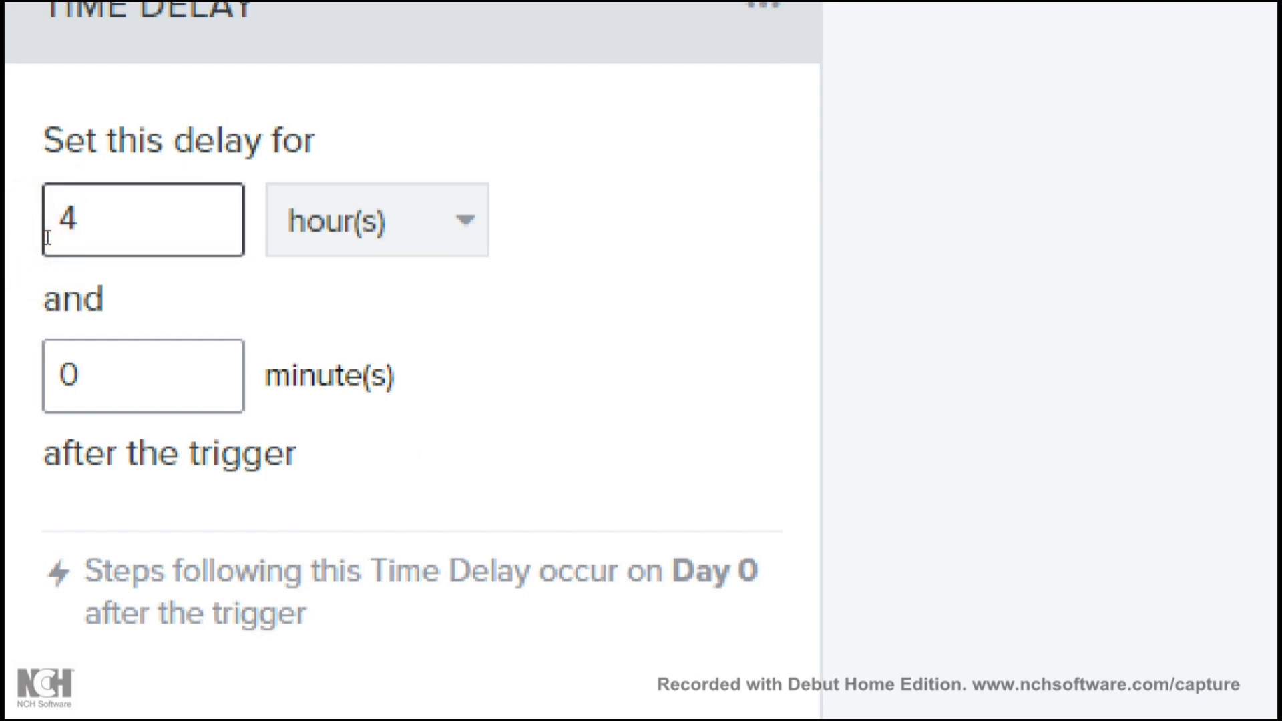
key(BackSpace)
text(2)
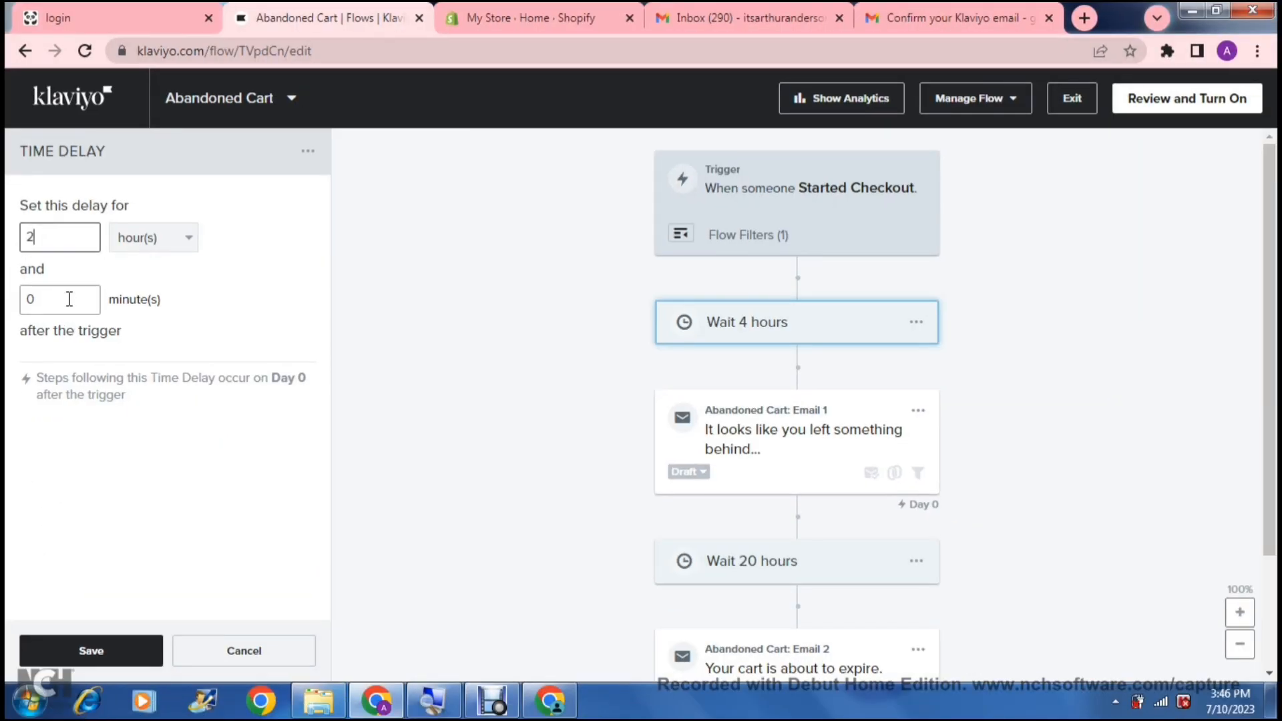
click(57, 651)
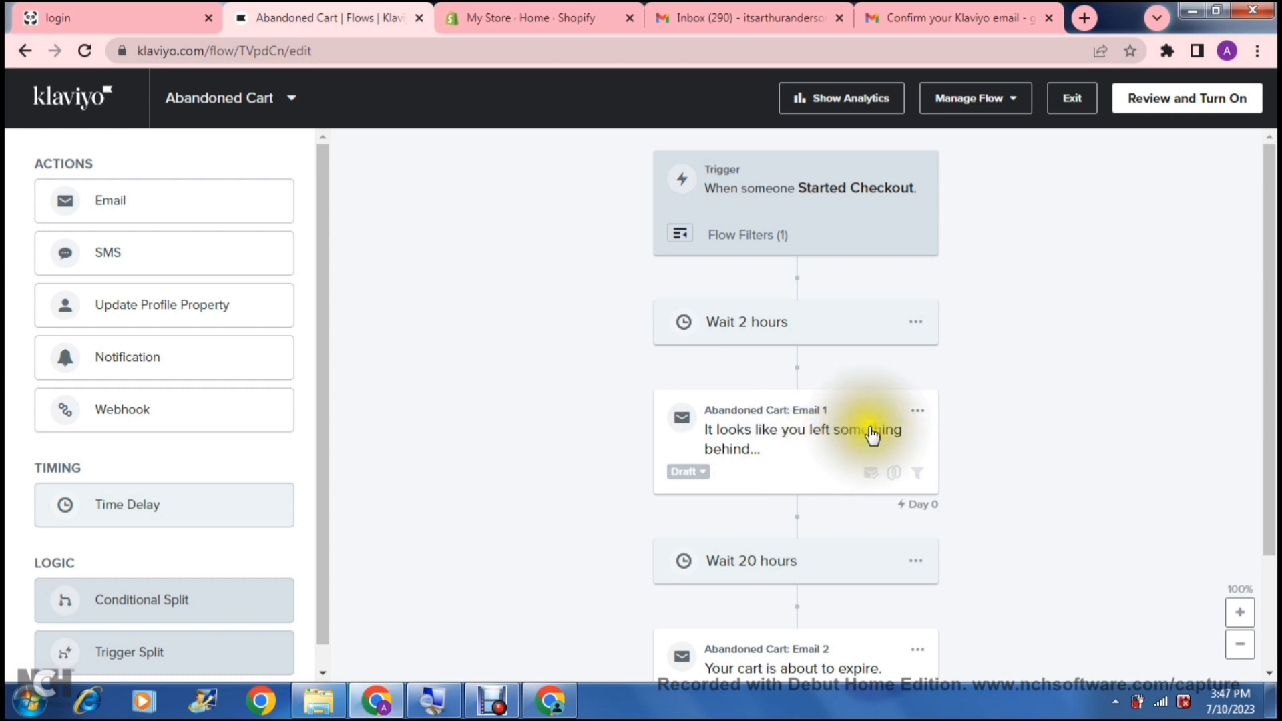
click(917, 411)
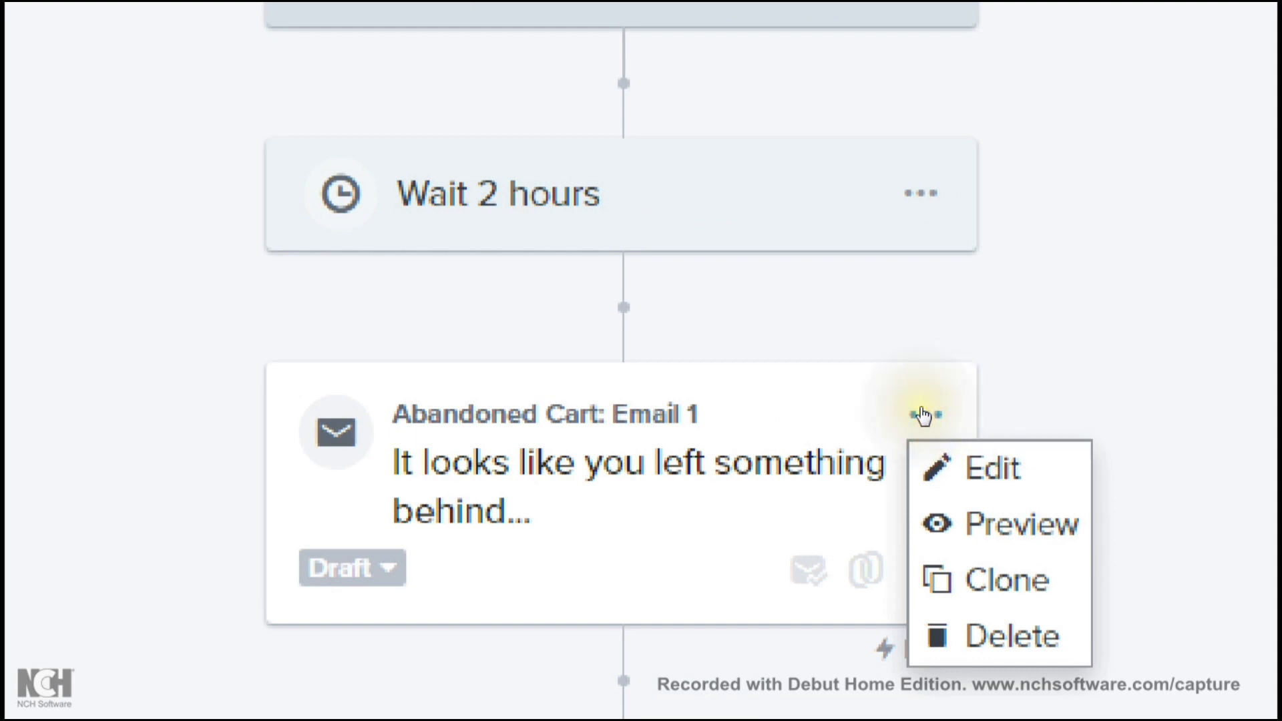
- Open the Abandoned Cart: Email 1 content page
click(932, 428)
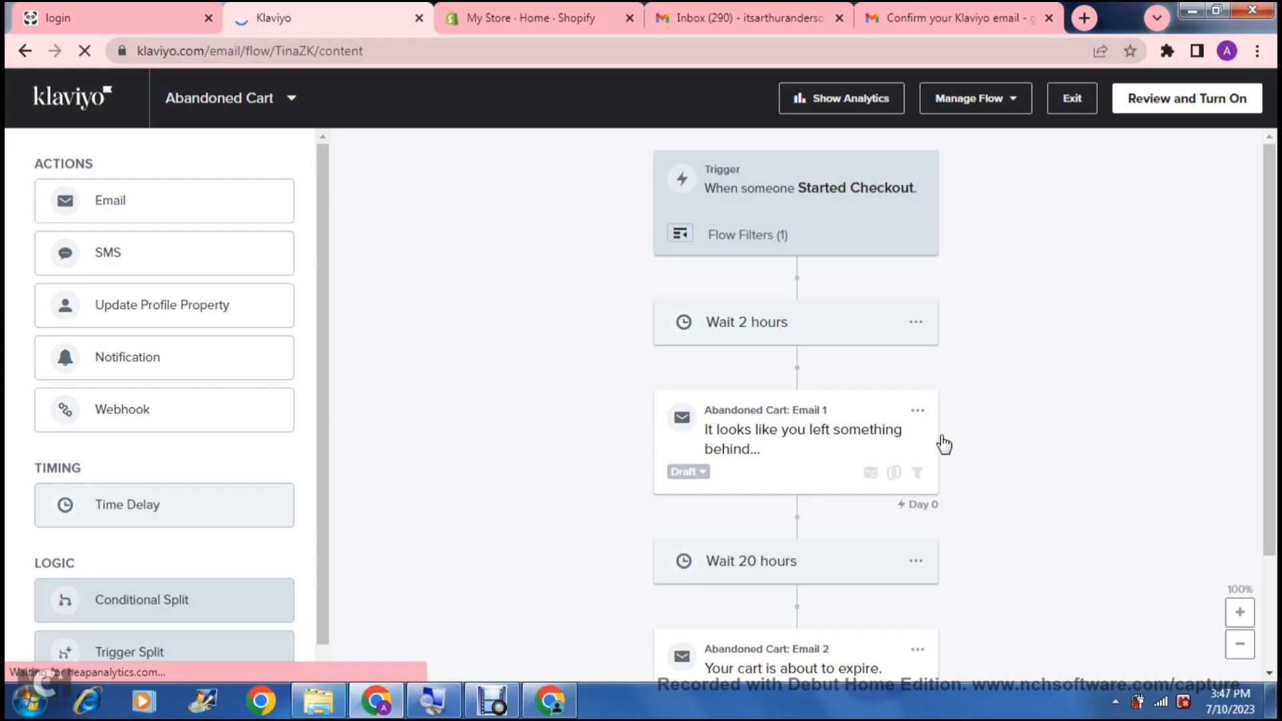
click(766, 504)
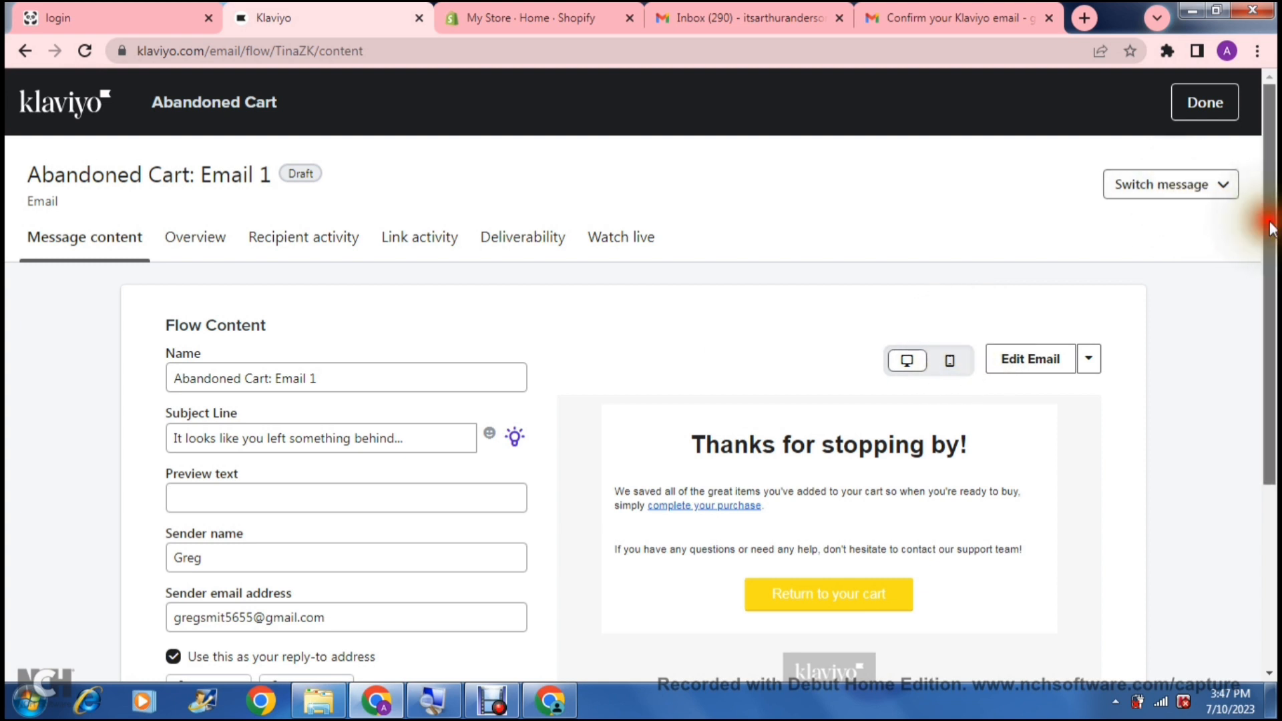
- Launch the Subject Line Assistant from Email 1's subject line field
drag(1271, 231, 1271, 324)
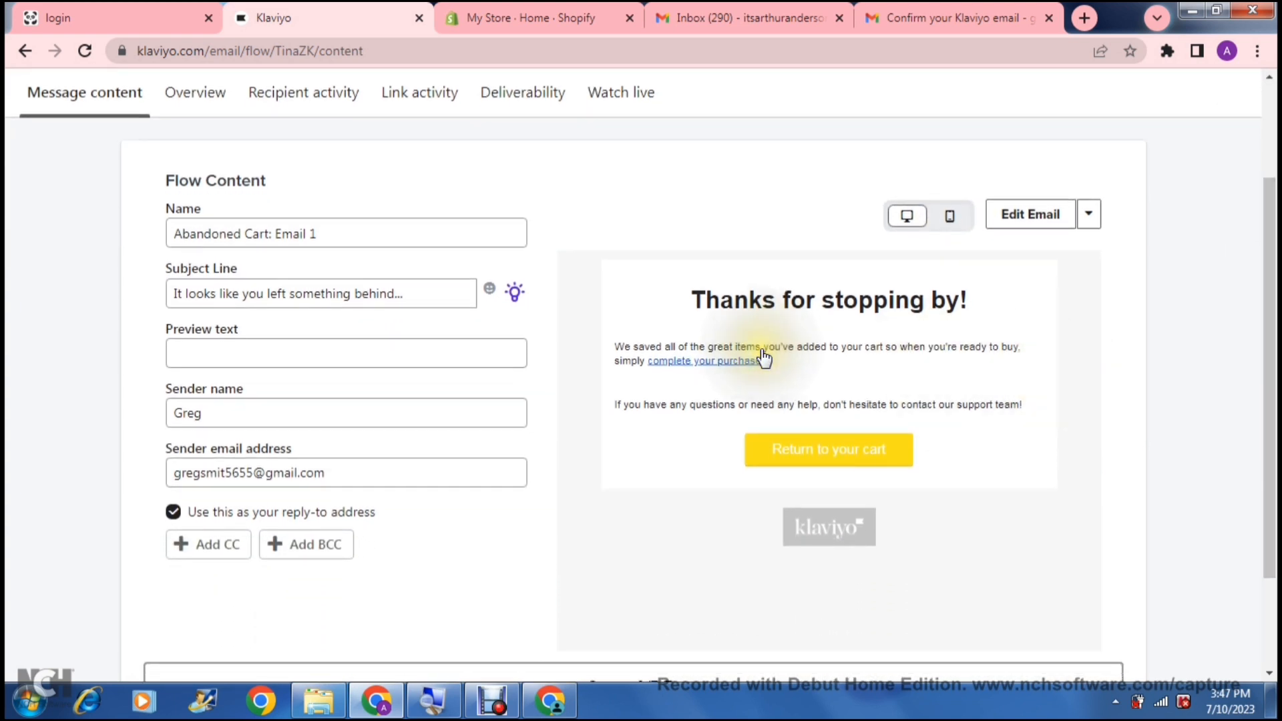
click(339, 240)
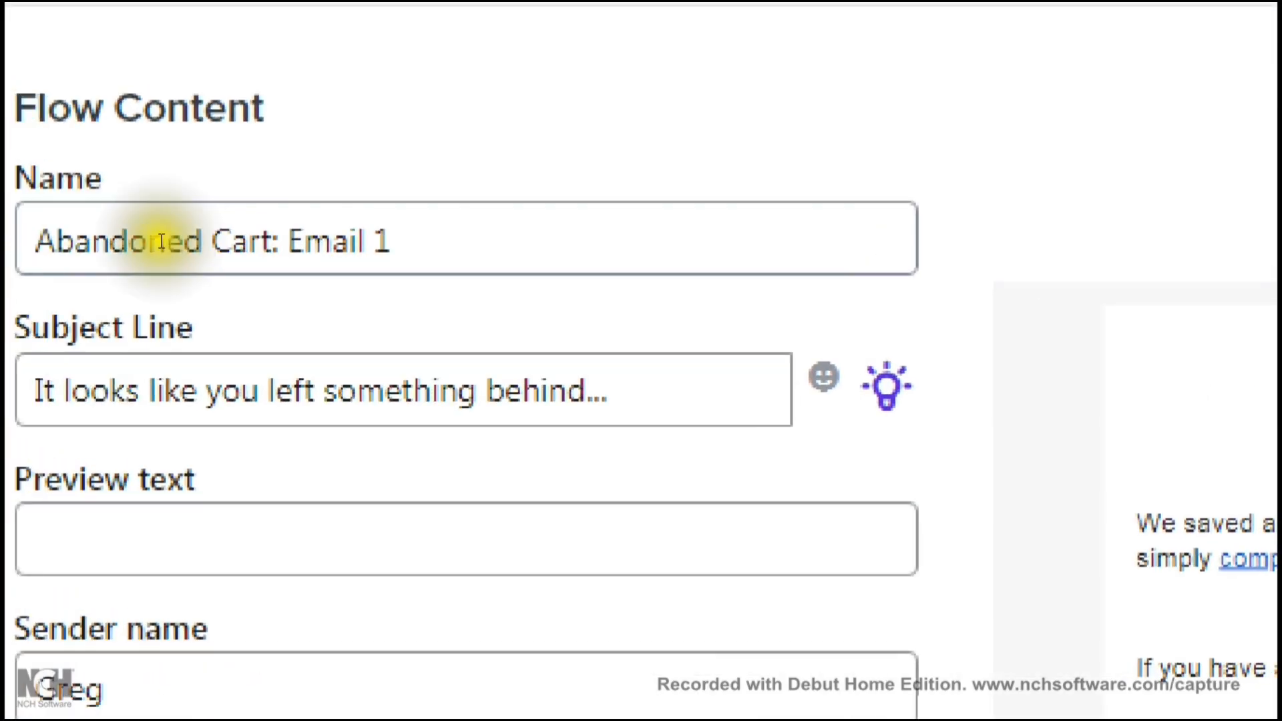
click(42, 385)
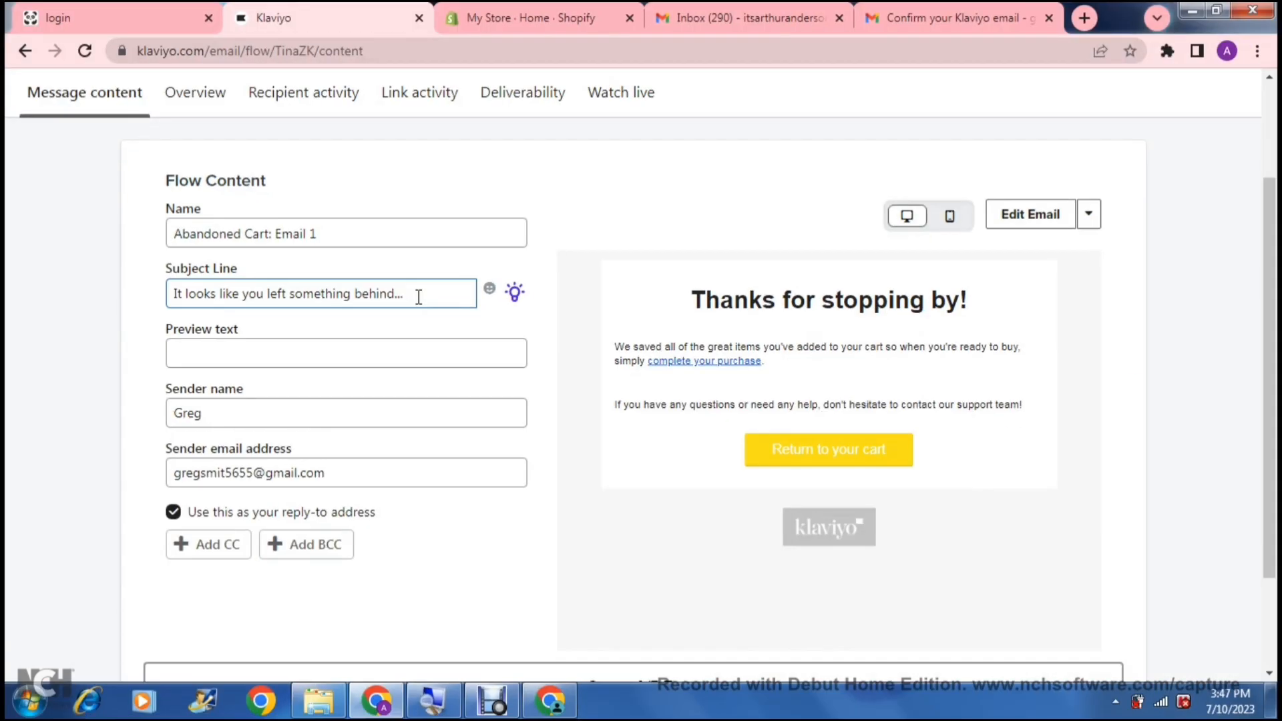
click(514, 294)
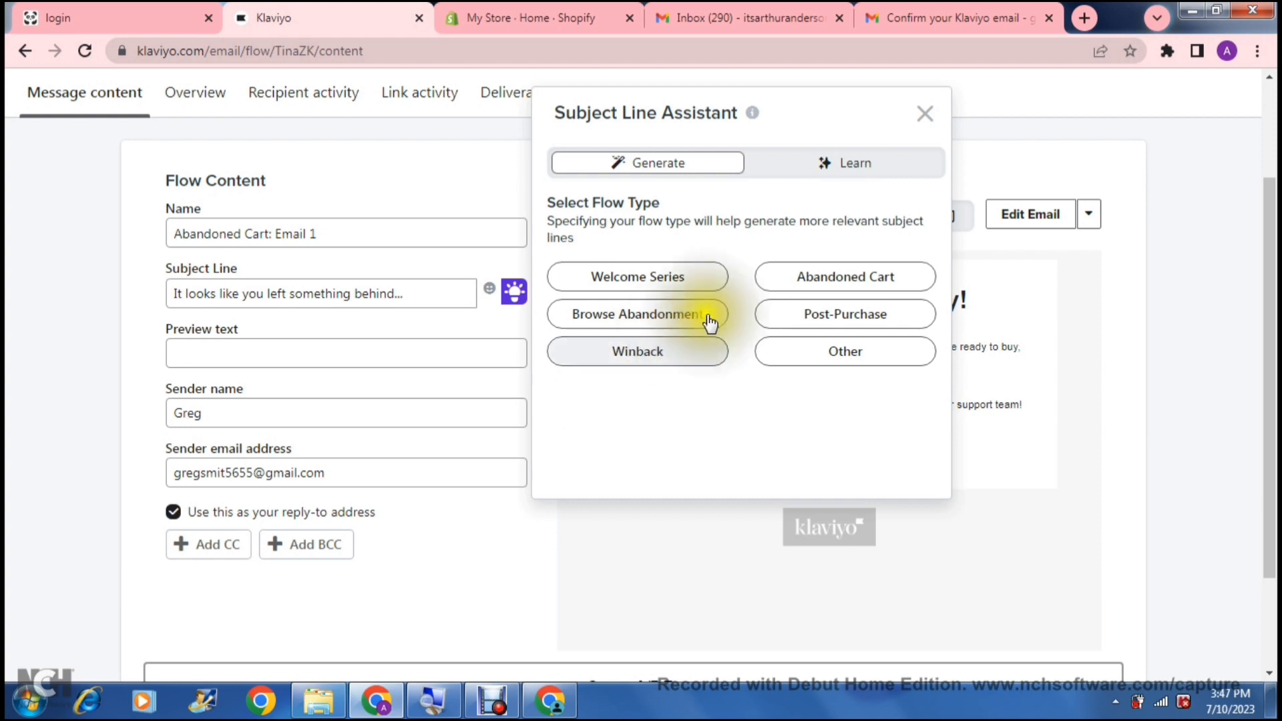
- Pick Abandoned Cart in the assistant, then close it without generating subject lines
click(797, 284)
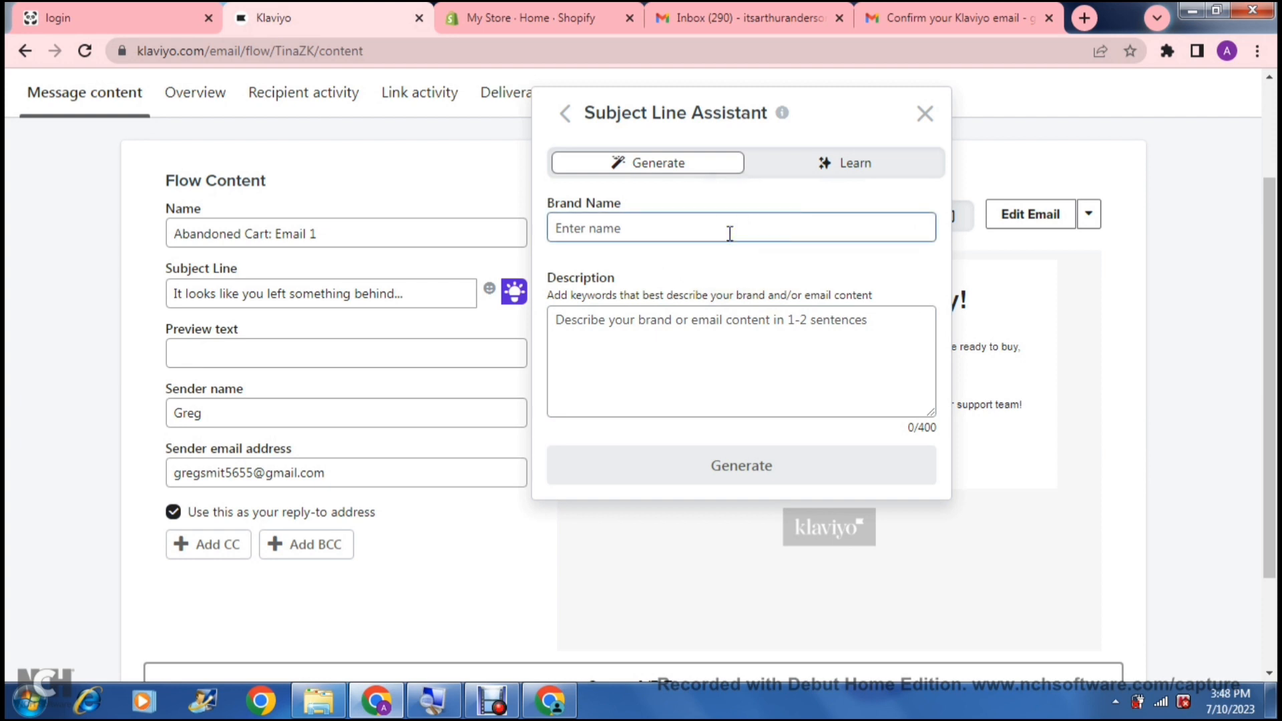
click(665, 326)
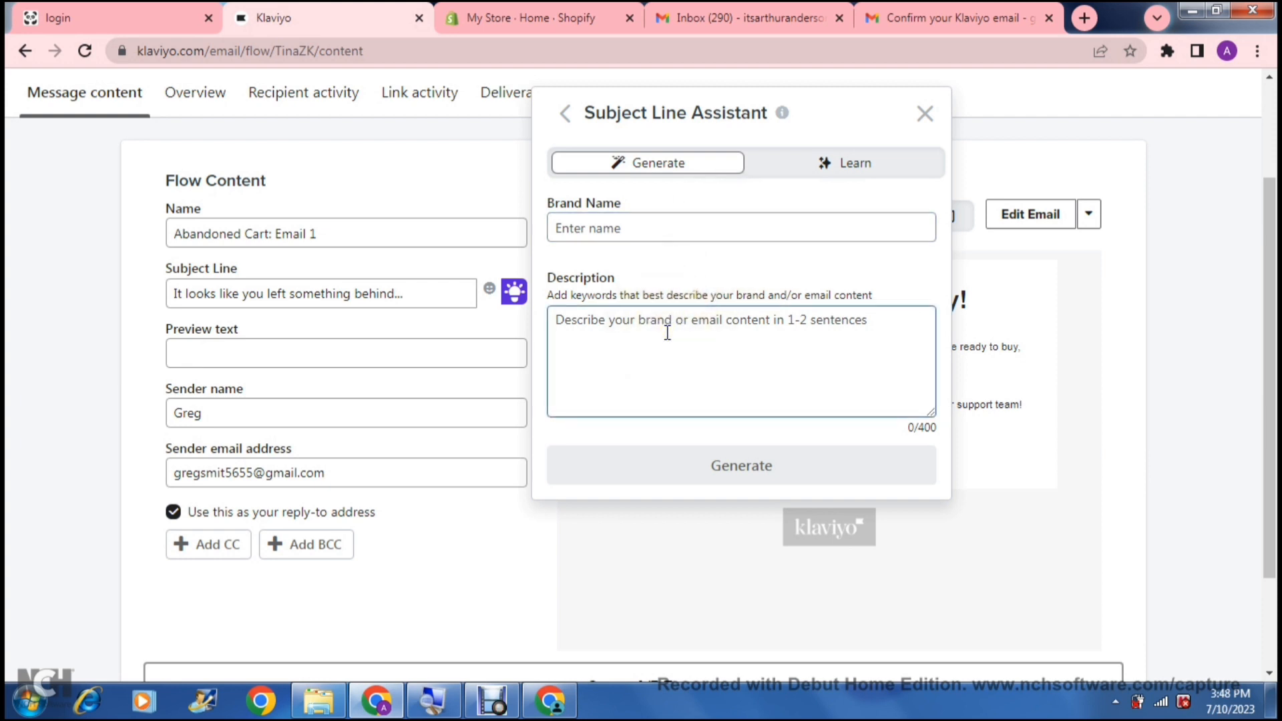
click(667, 331)
click(925, 116)
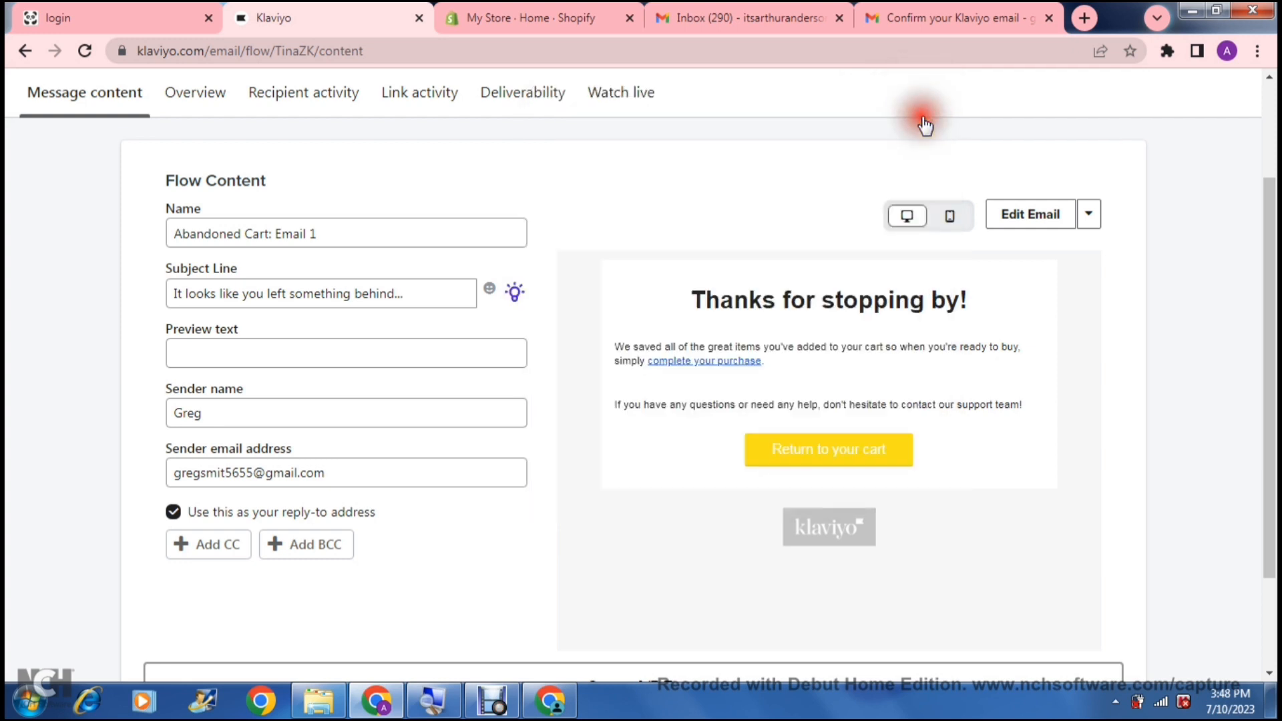
click(343, 344)
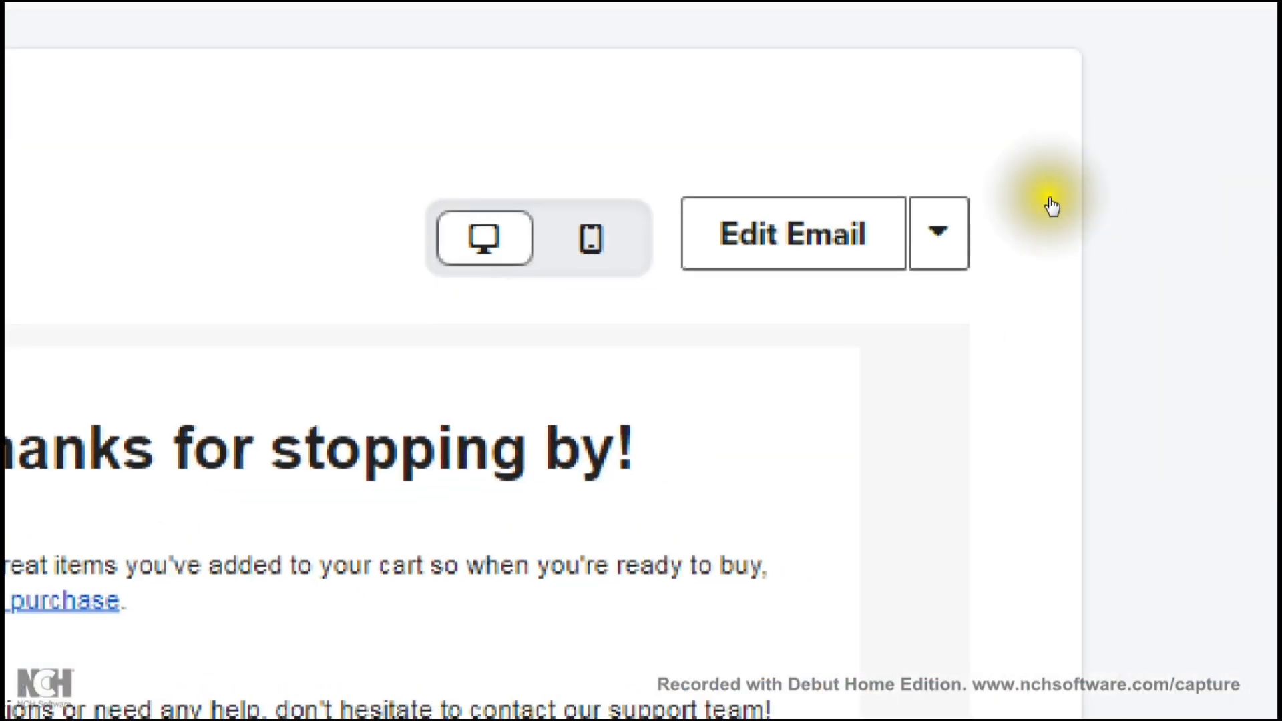
- Open Email 1's template, select the product details table, then save and exit
click(794, 234)
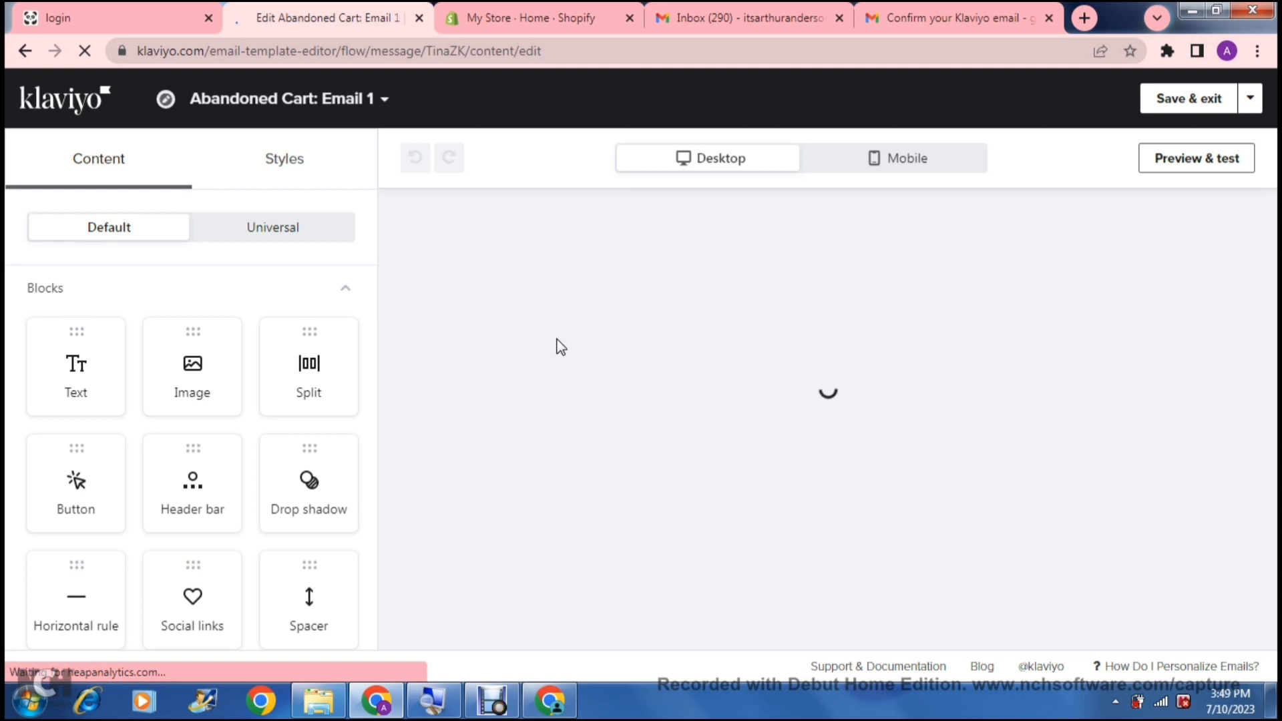
click(699, 366)
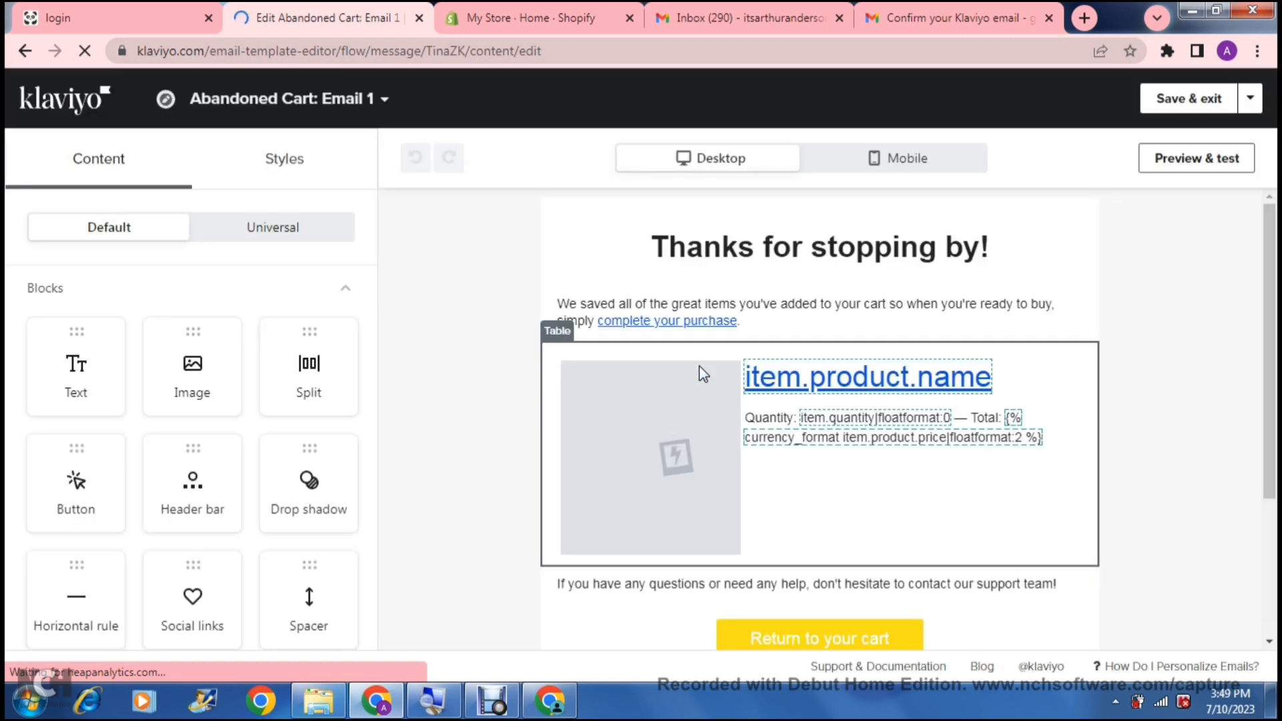
click(699, 366)
click(689, 406)
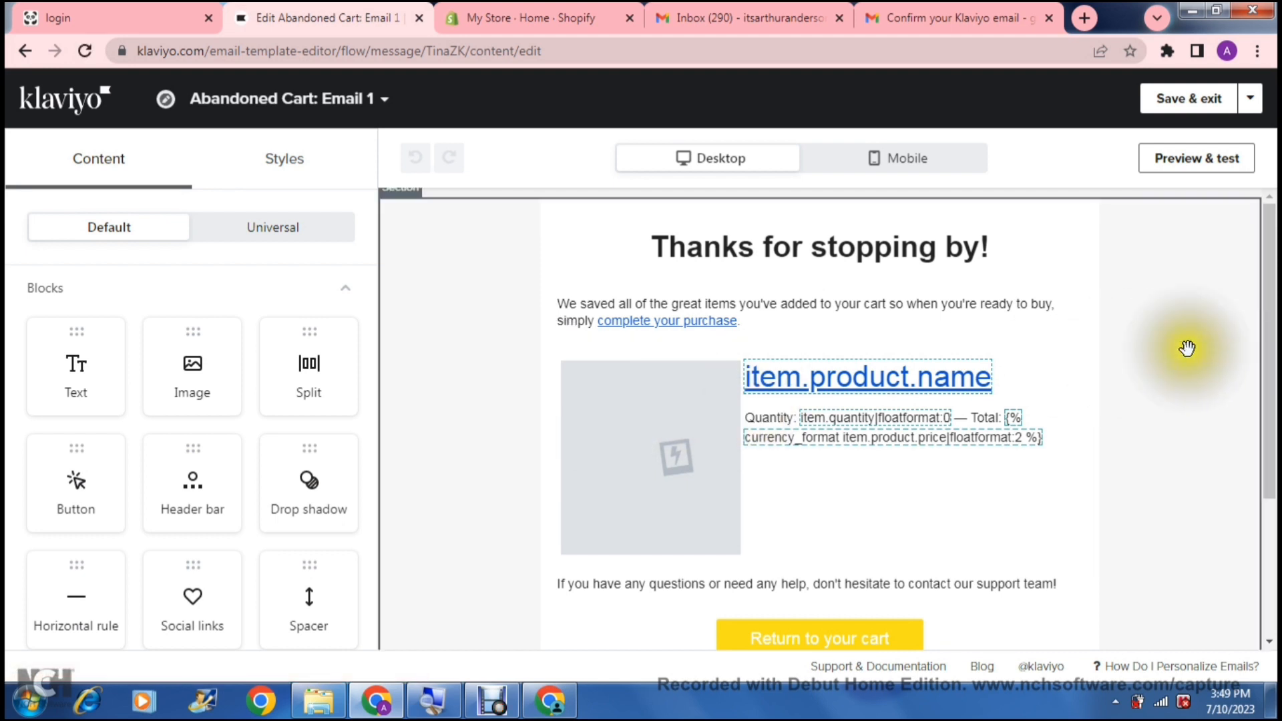
drag(1268, 358, 1271, 381)
click(990, 350)
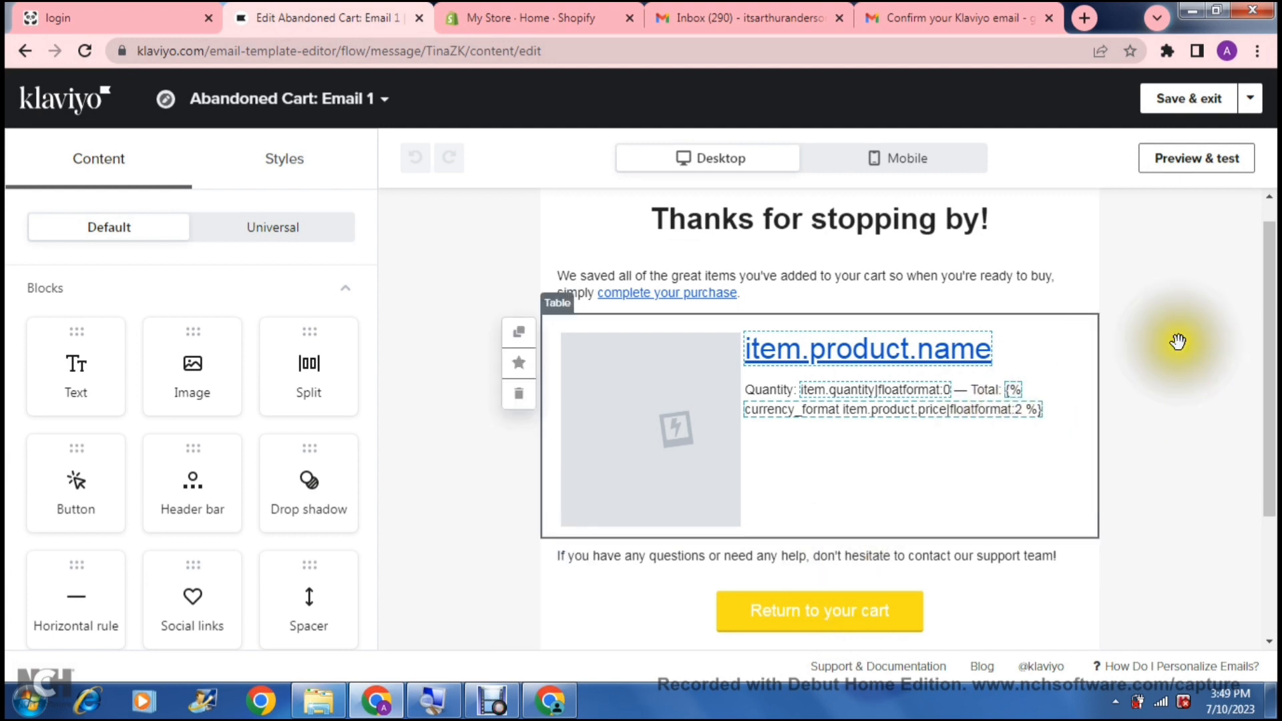
drag(1269, 354, 1267, 319)
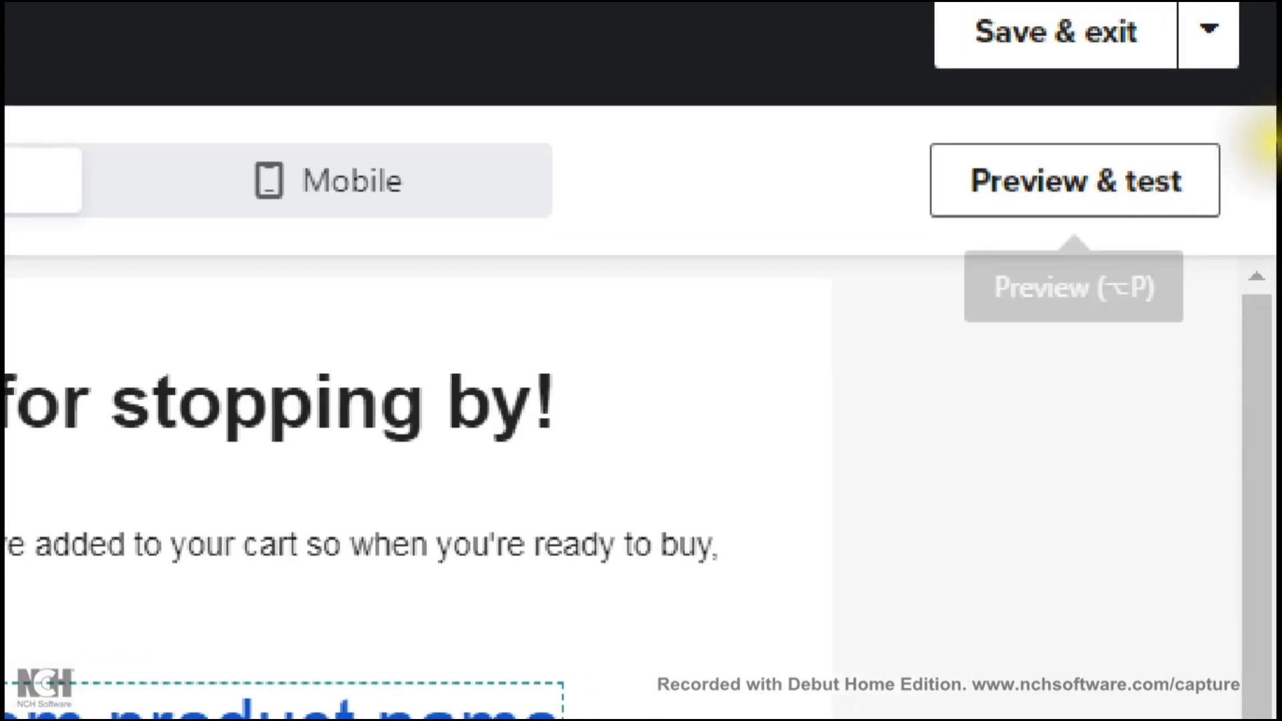
click(1081, 65)
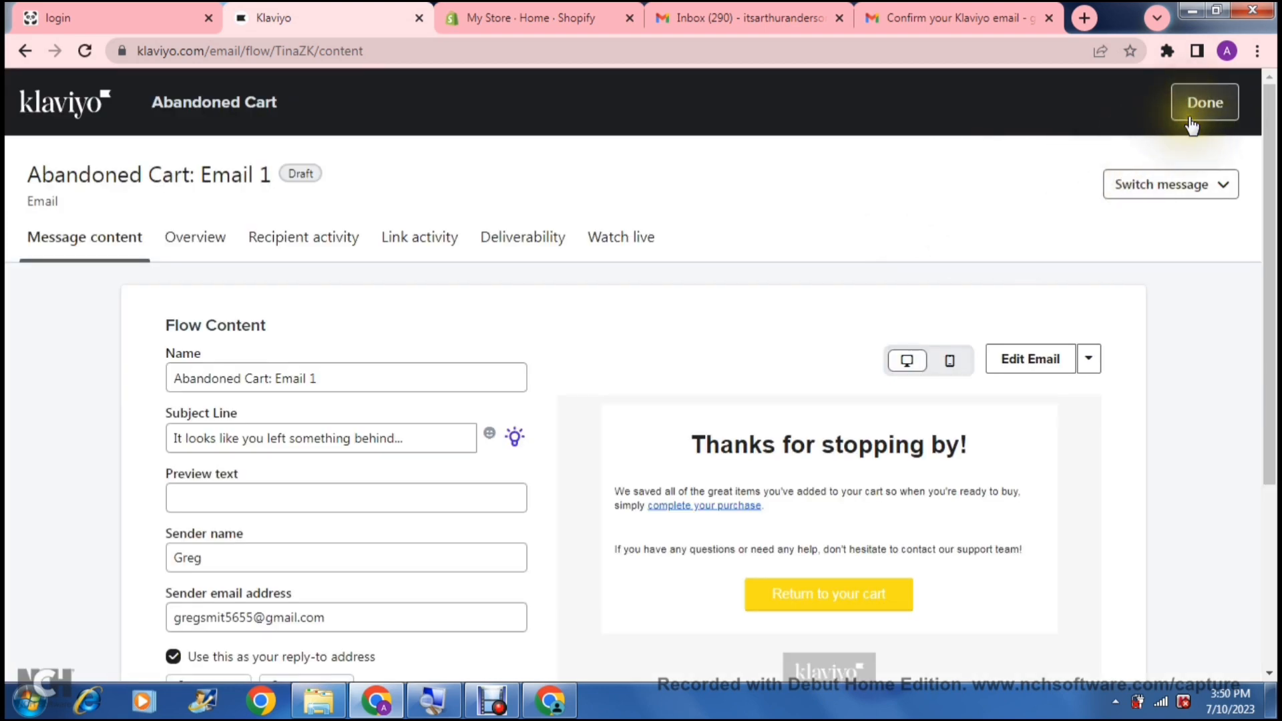
- Finish Email 1 and review the flow canvas, including the 2-hour first wait
click(1192, 119)
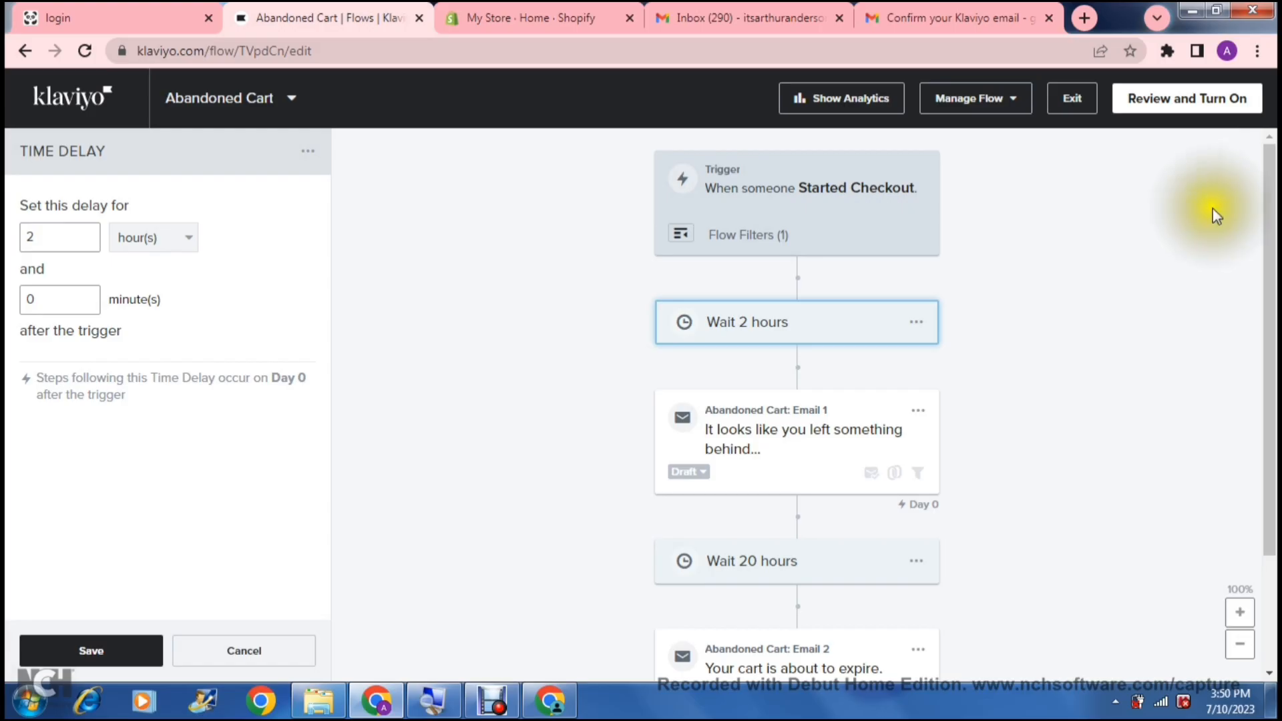
drag(1270, 223, 1266, 323)
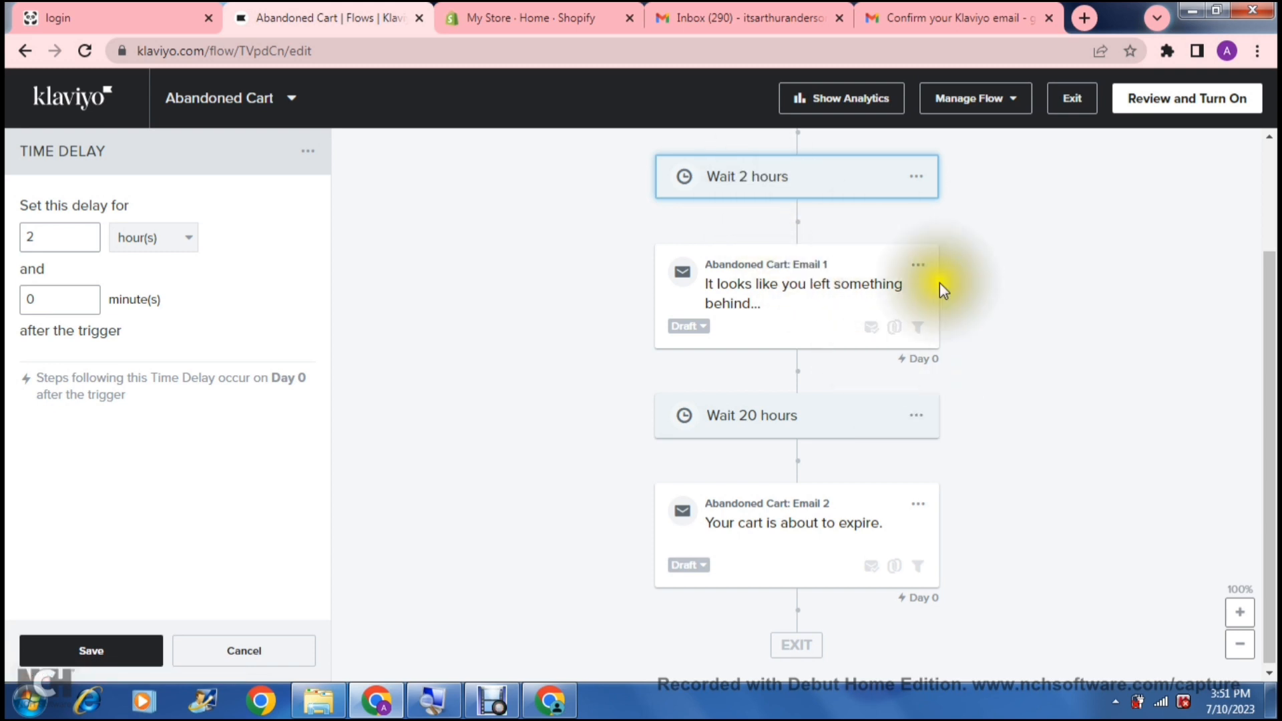
drag(1267, 337, 1261, 234)
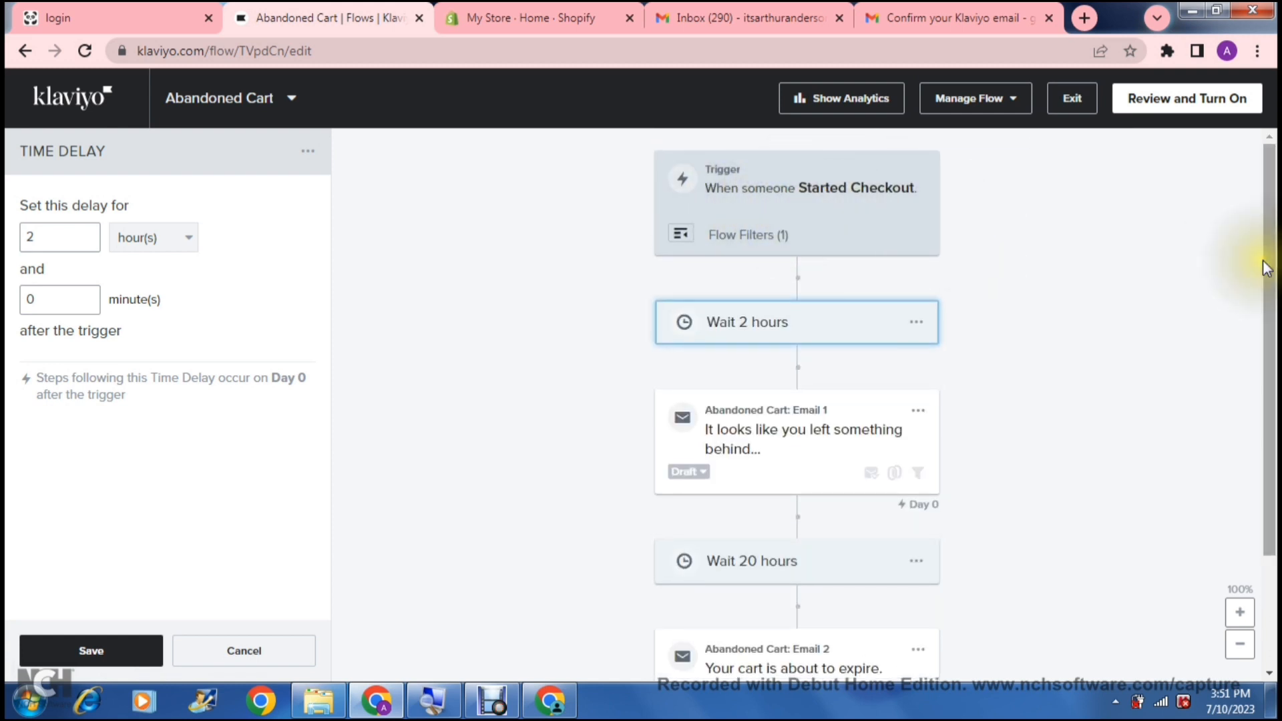
drag(1269, 266, 1268, 143)
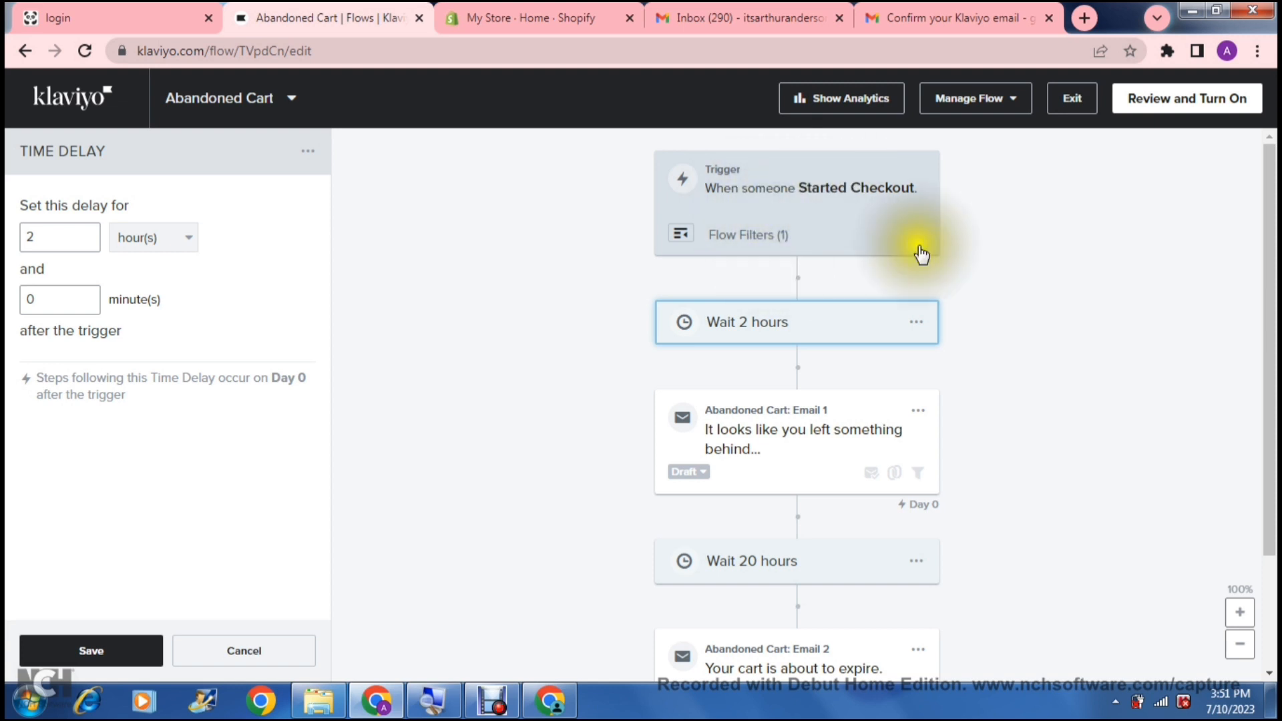
drag(1270, 324, 1271, 375)
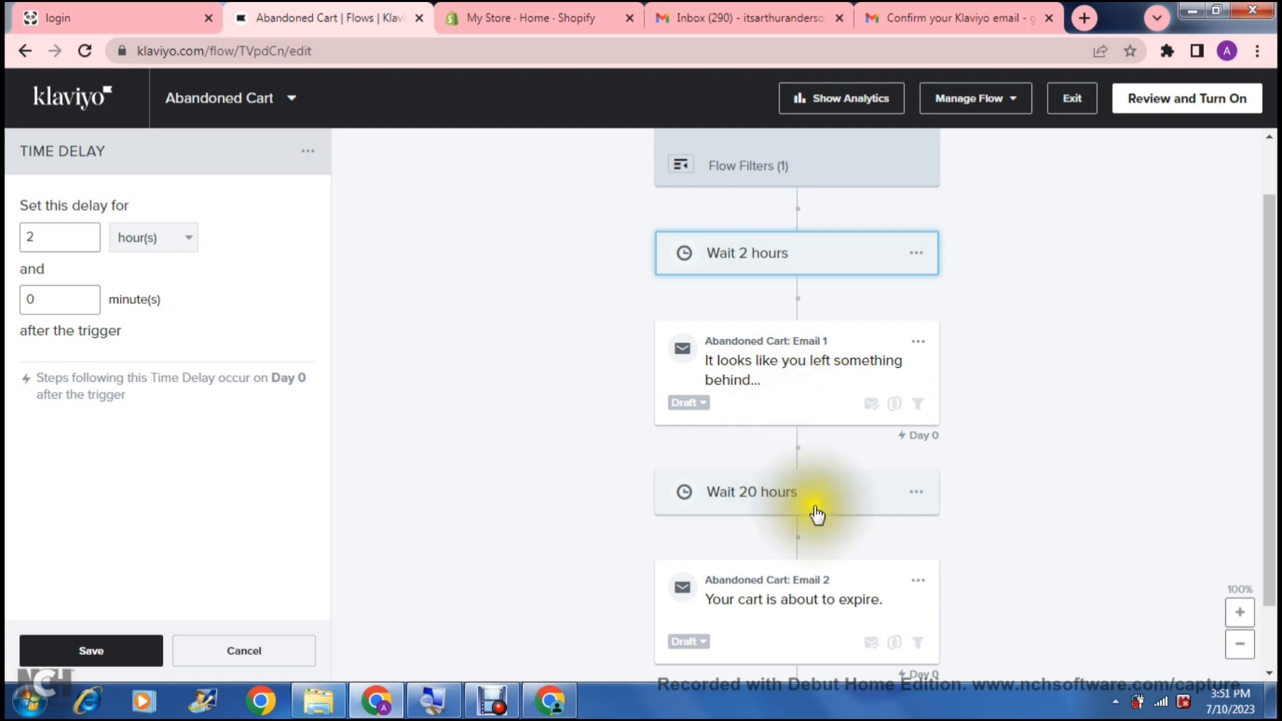
- Change the second wait from 20 hours to 22 hours and save it
click(850, 498)
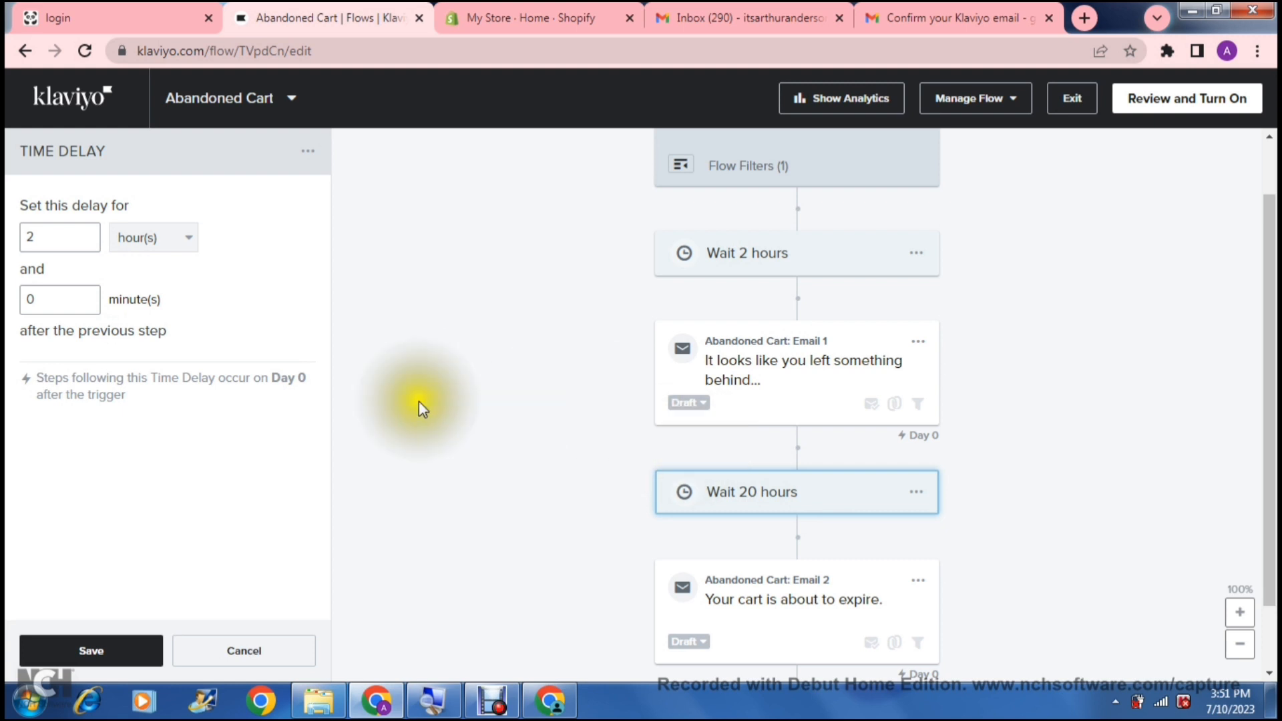
click(75, 241)
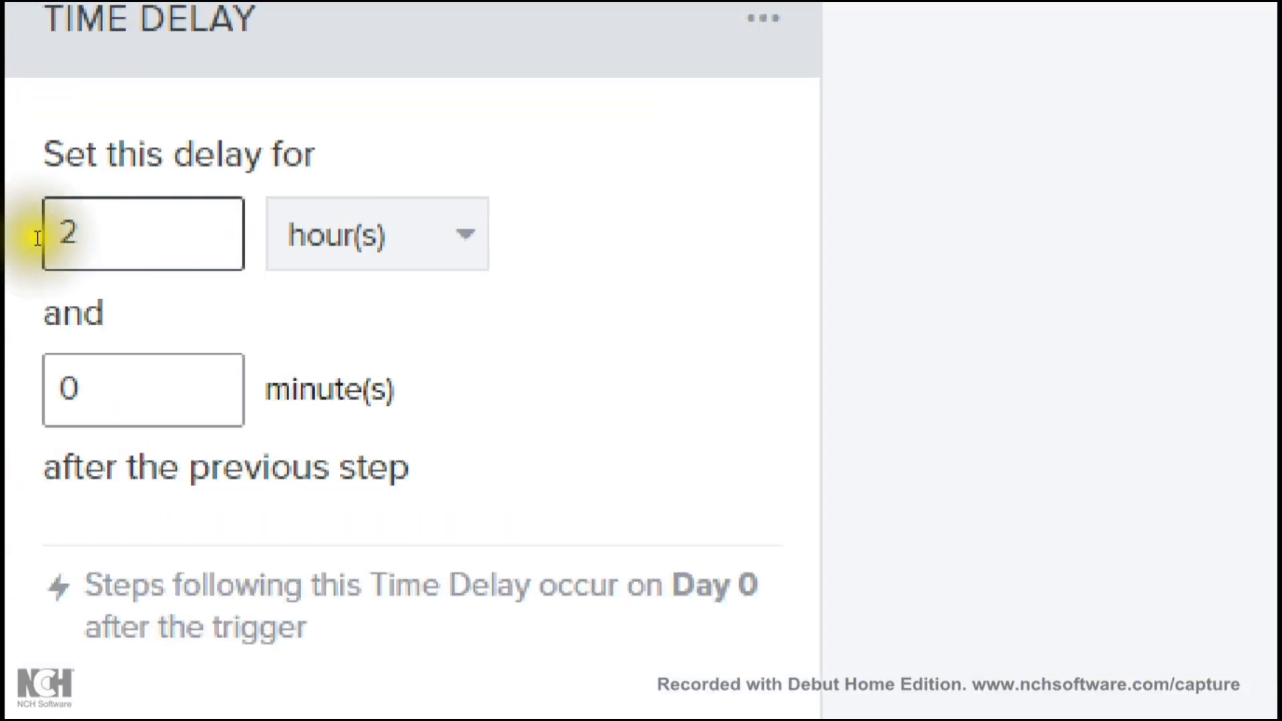
text(24)
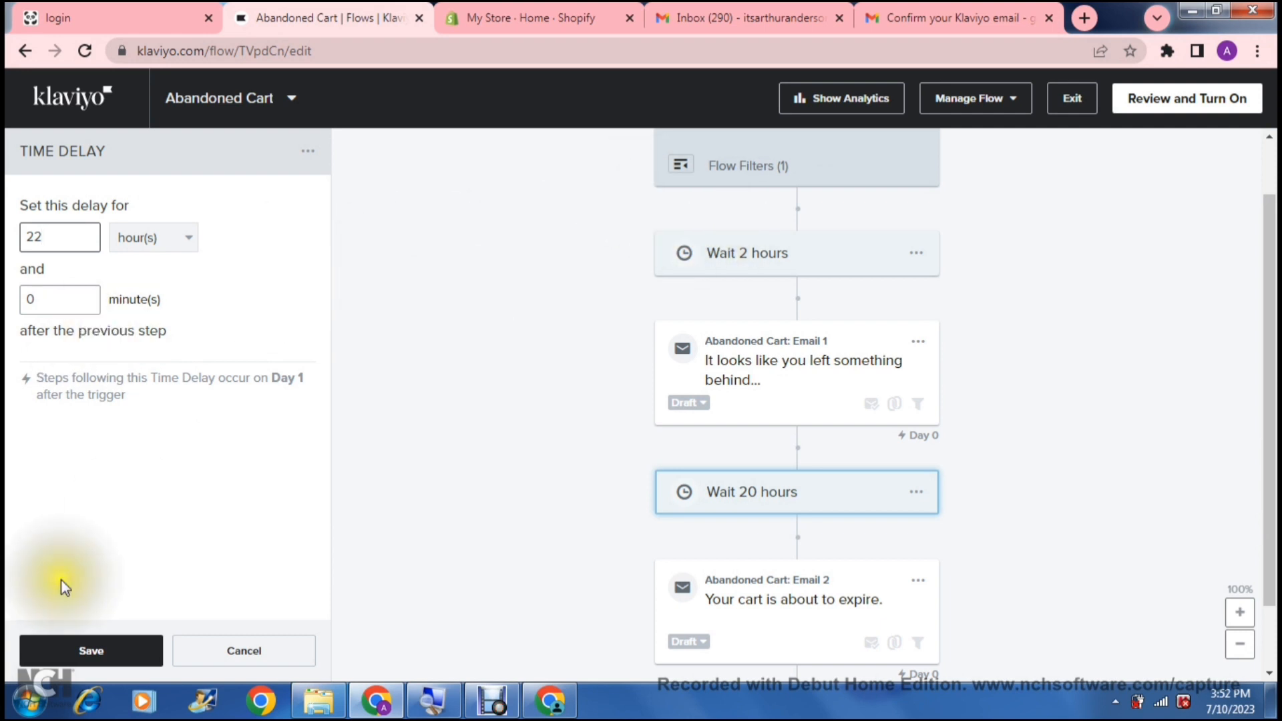
click(91, 651)
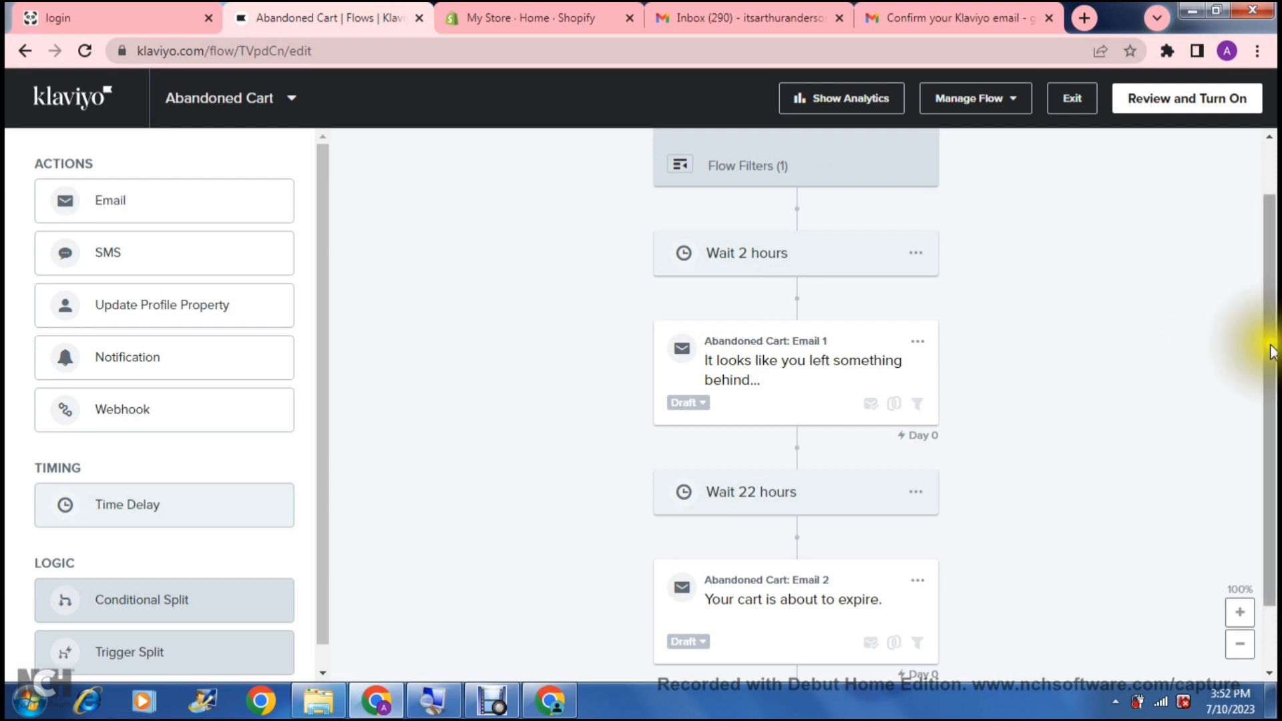
- Open Abandoned Cart: Email 2 for editing from its options menu
drag(1271, 353, 1268, 443)
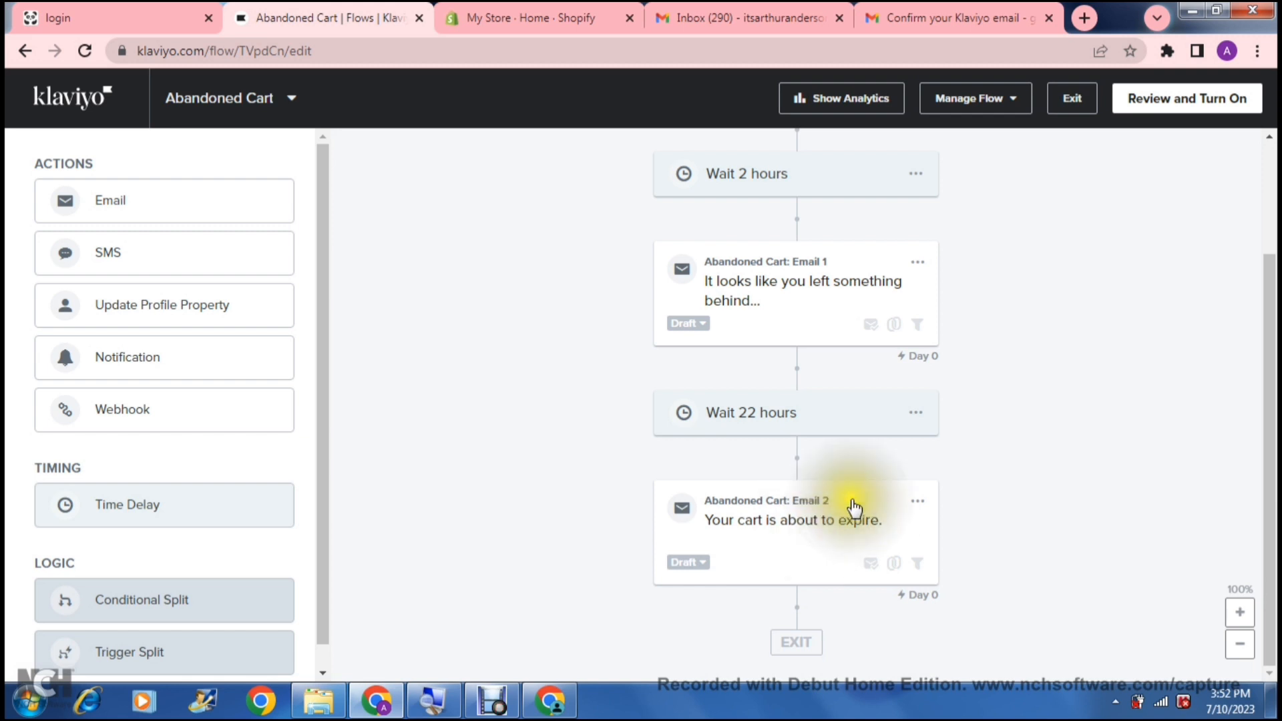
click(918, 501)
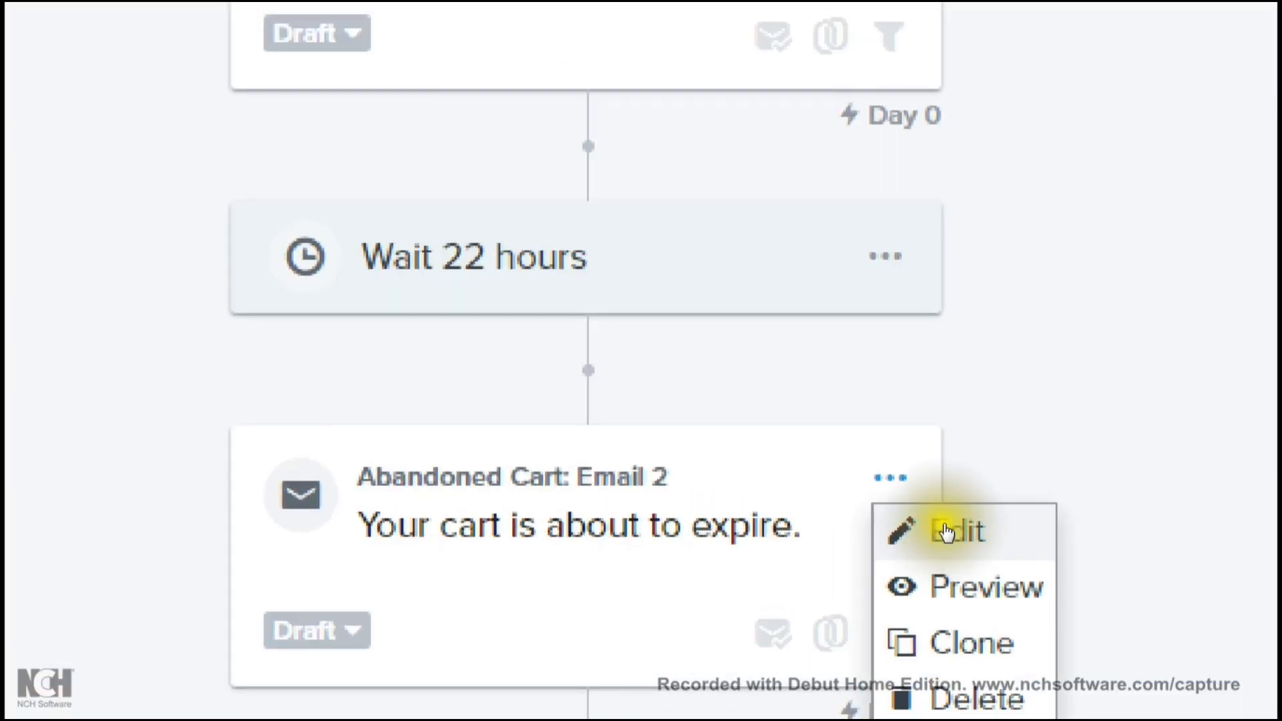
click(942, 529)
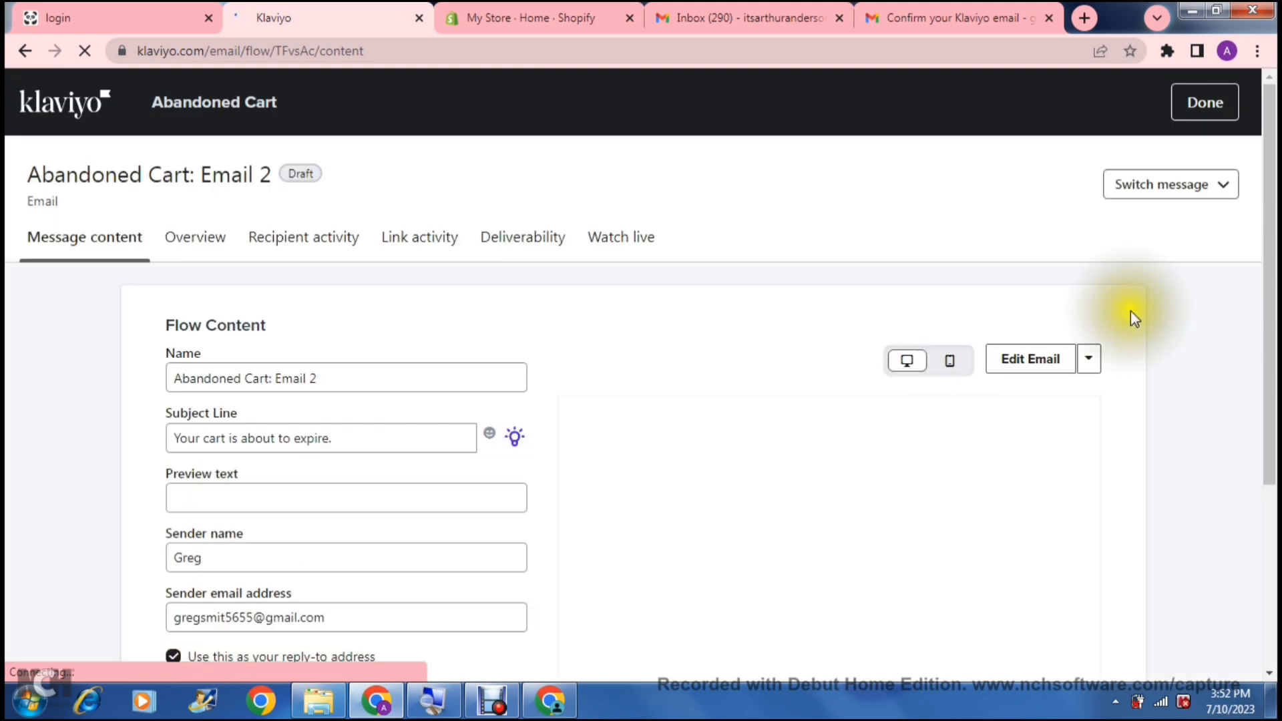
- Check that Email 2's subject line reads 'Your cart is about to expire.'
drag(1269, 294, 1269, 354)
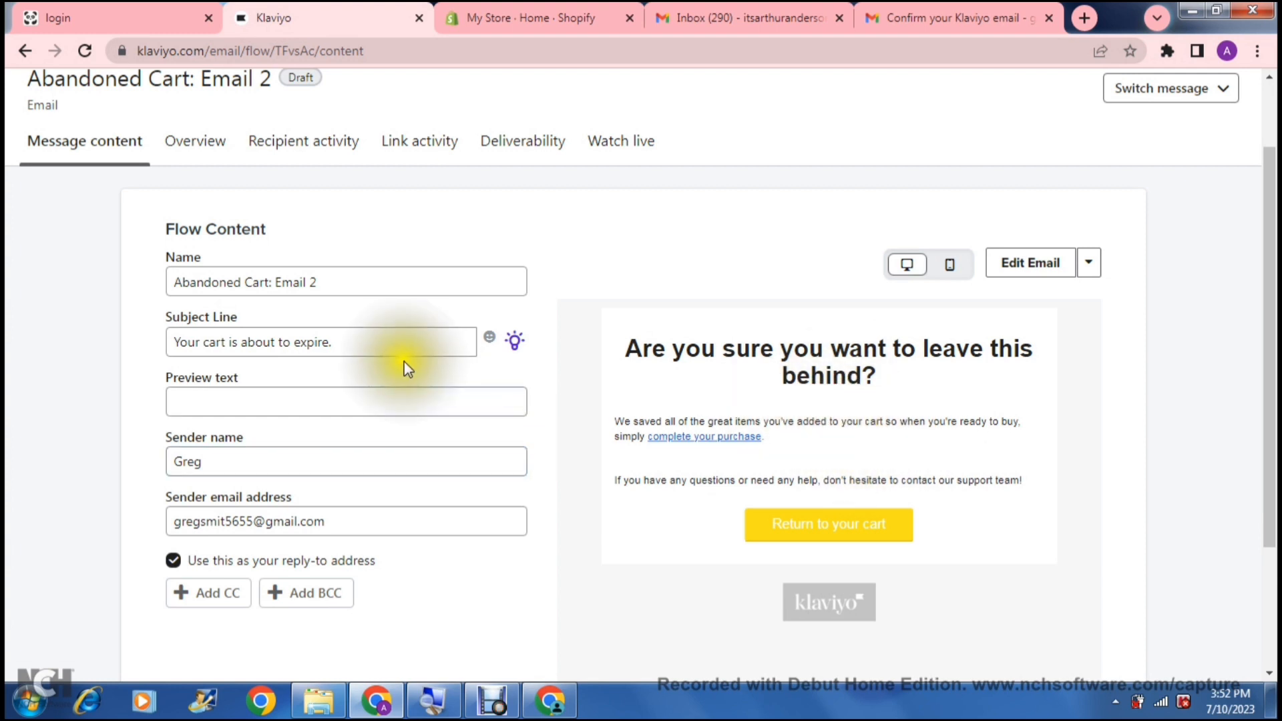
click(377, 343)
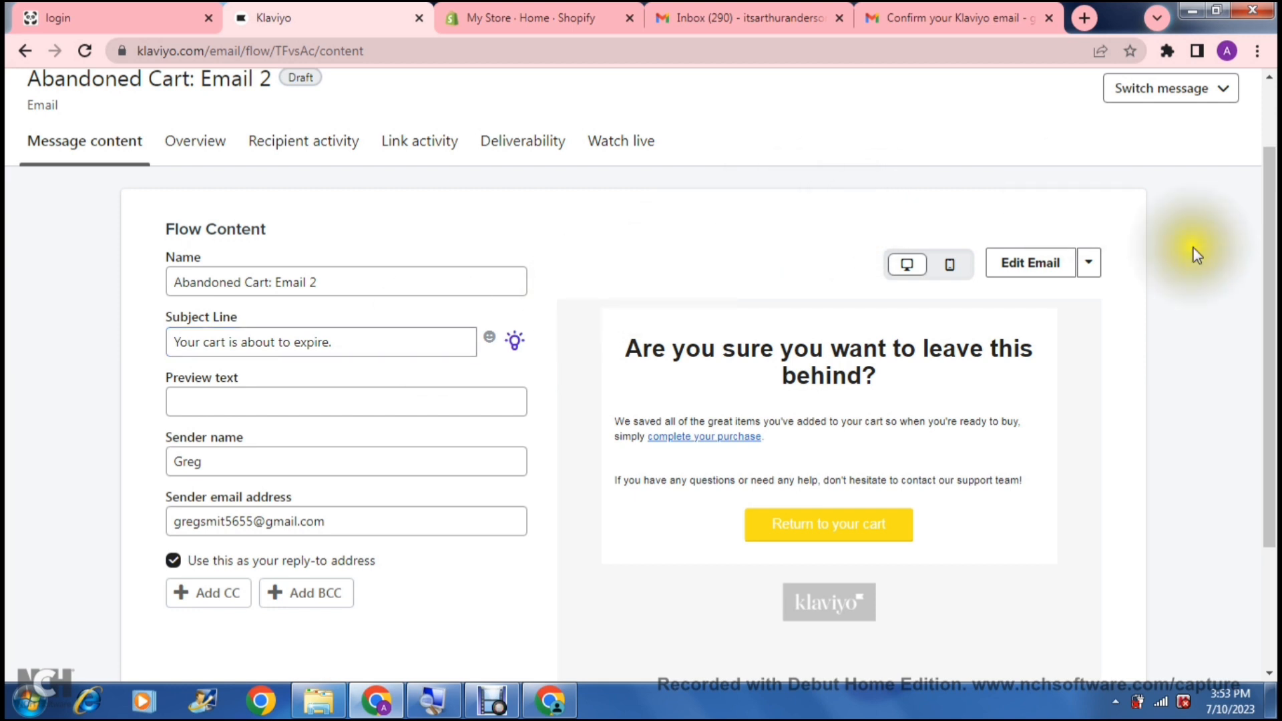
scroll(1259, 260, up, 2)
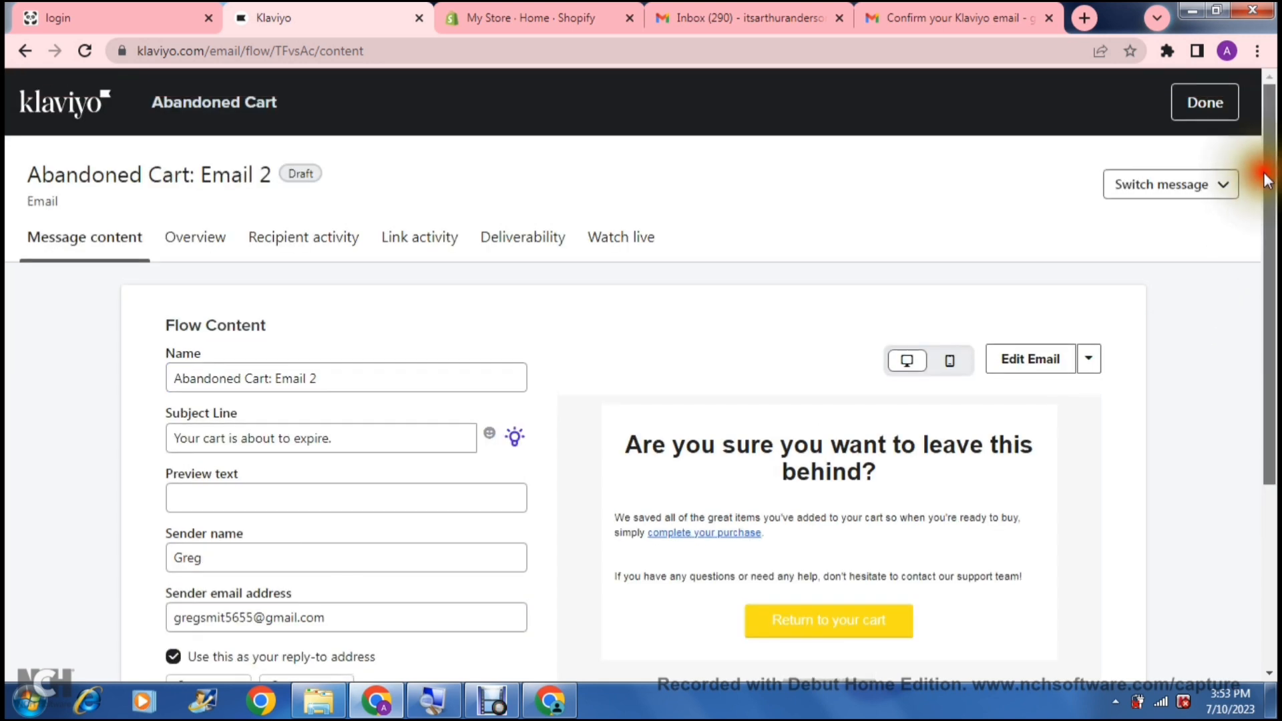
- Back in the flow, add a new time delay right after Email 2
click(1222, 119)
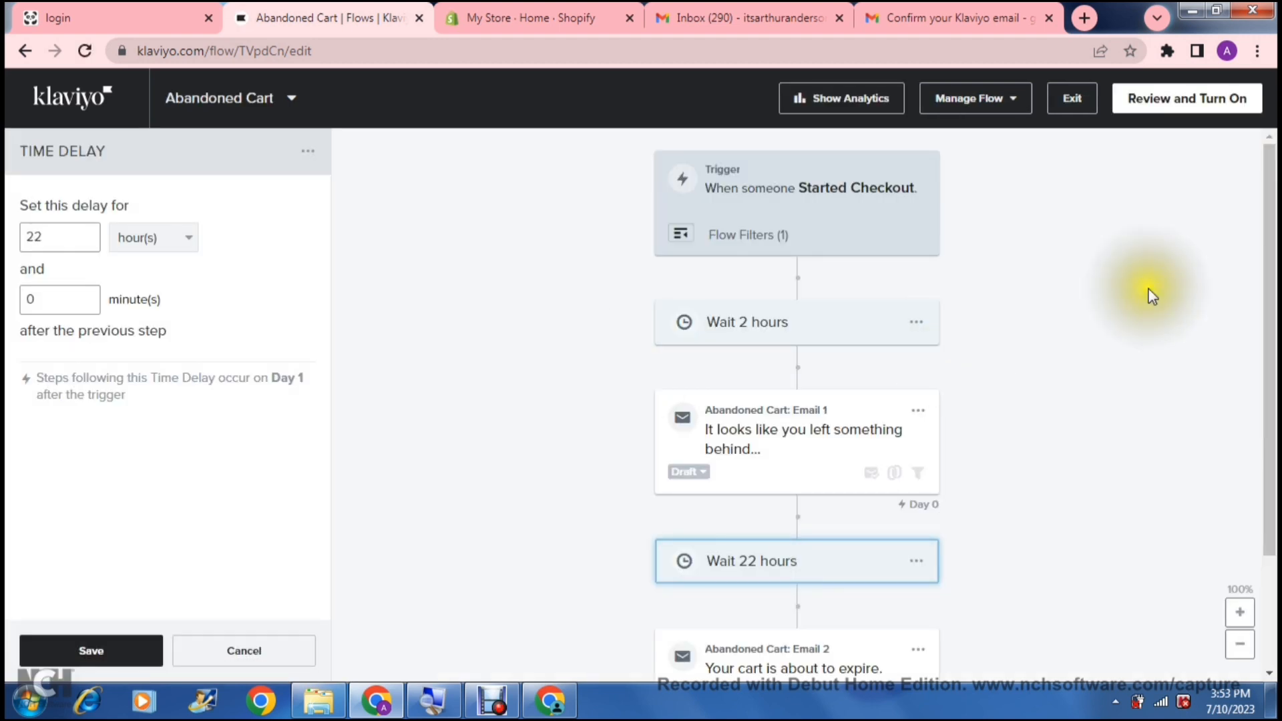
click(1271, 266)
drag(1271, 265, 1271, 444)
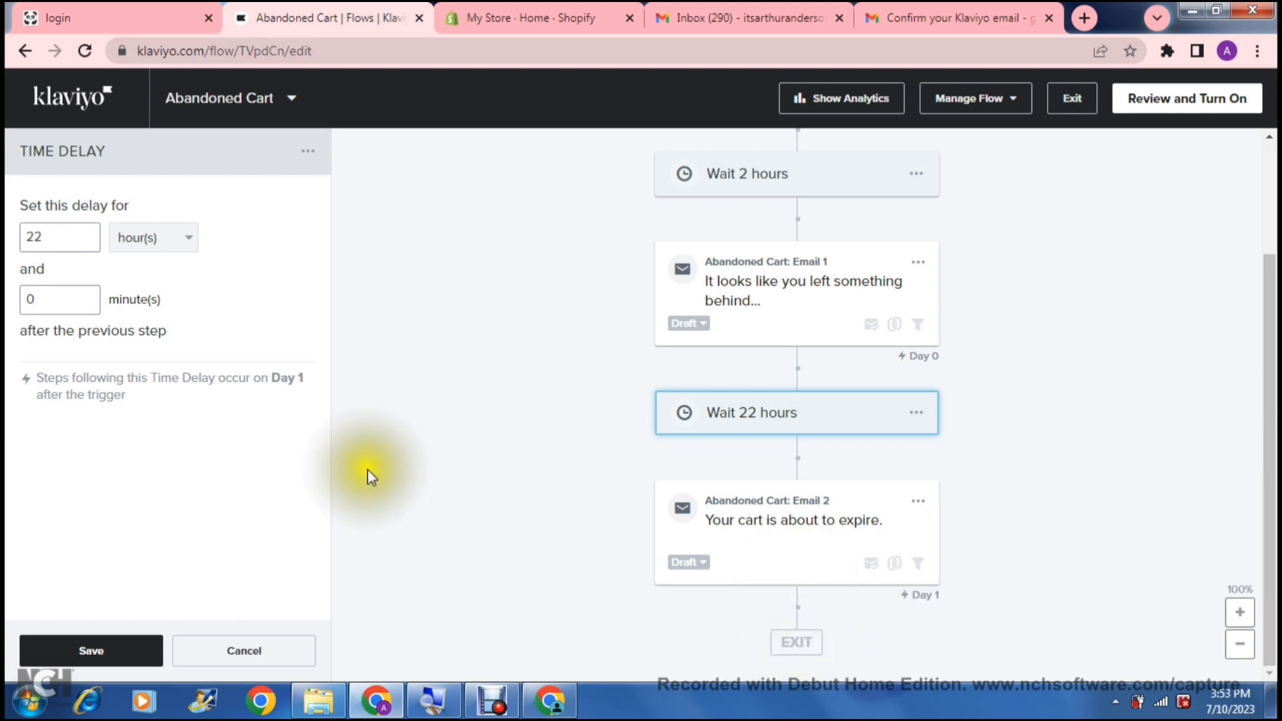
click(452, 441)
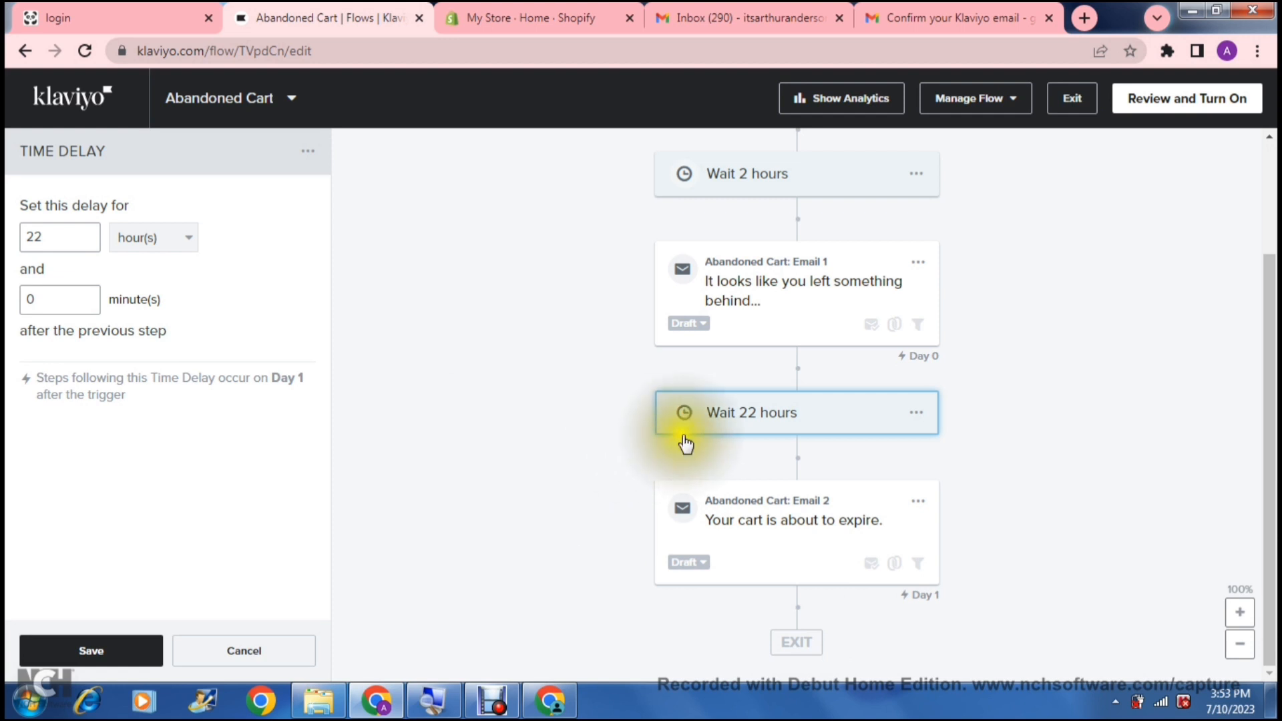
click(719, 421)
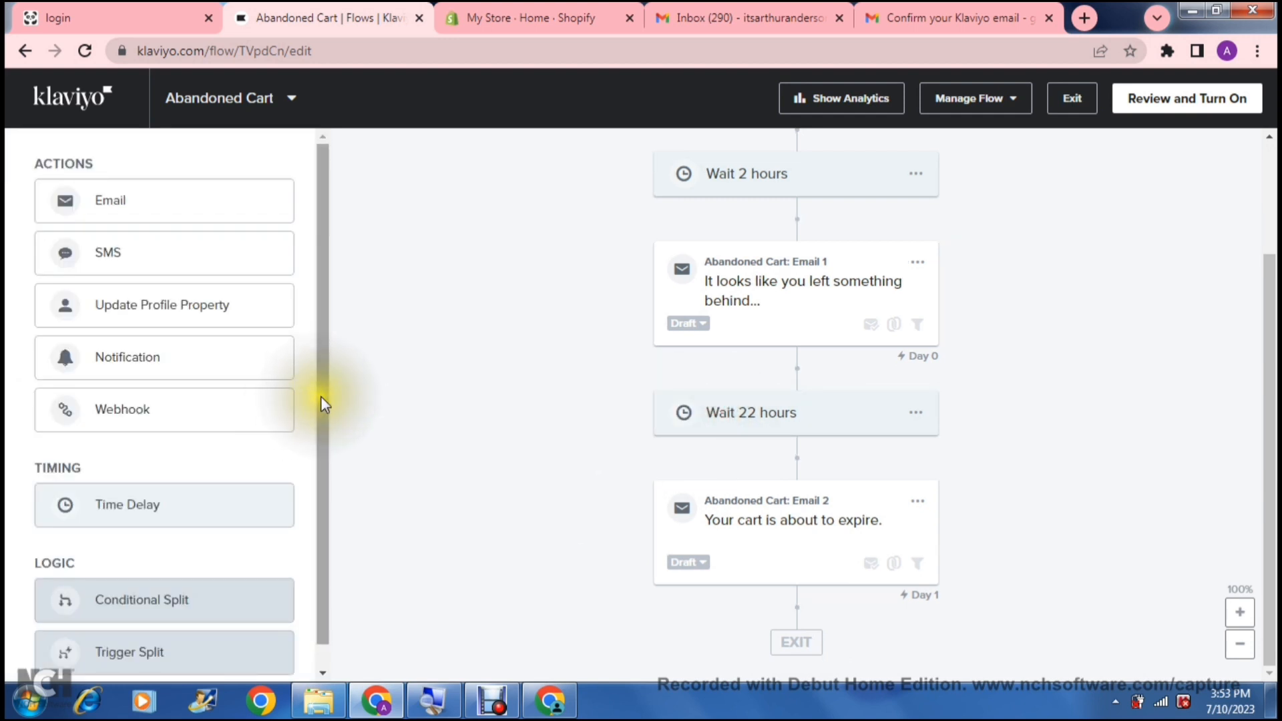
drag(327, 419, 321, 477)
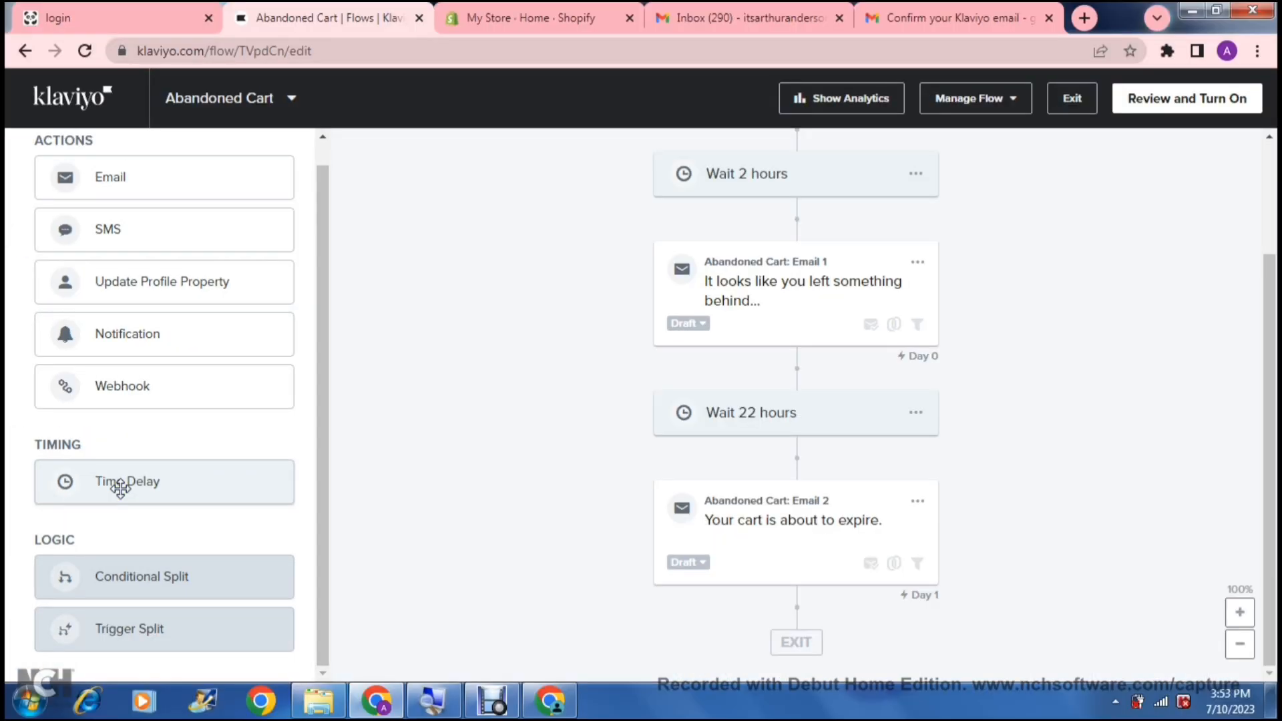
drag(421, 485, 1008, 580)
drag(405, 519, 759, 541)
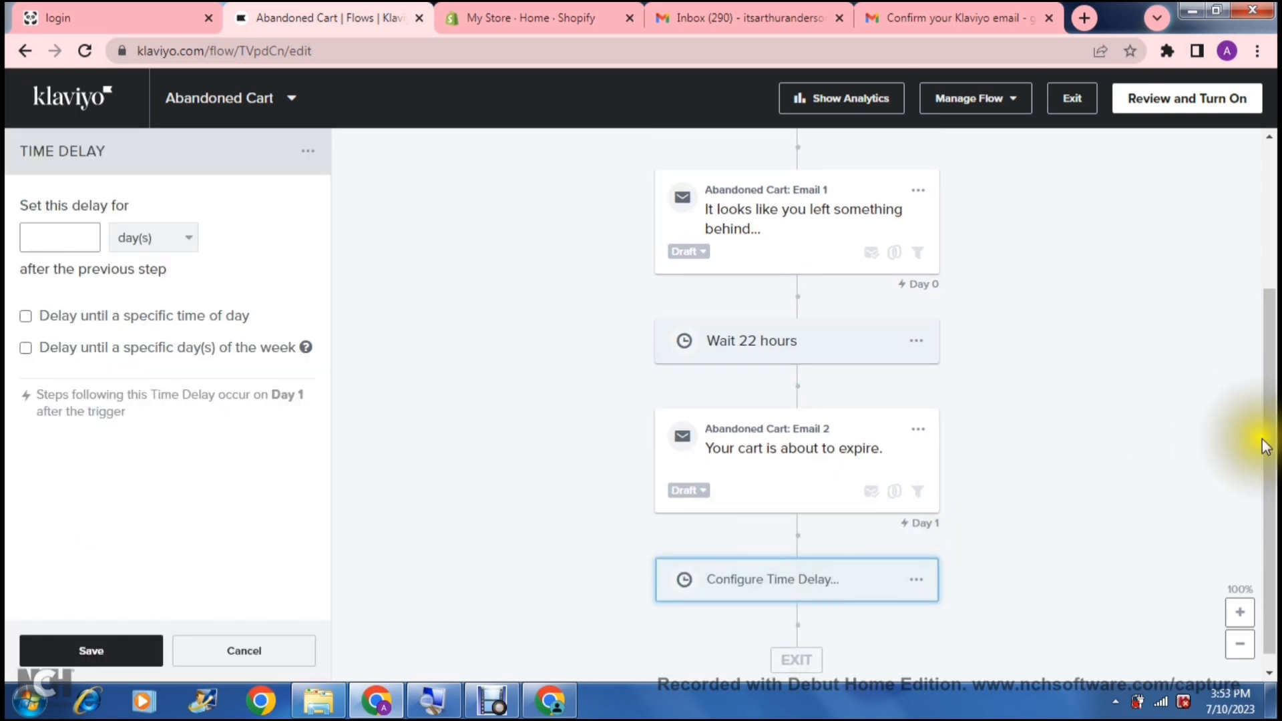
scroll(1260, 441, down, 1)
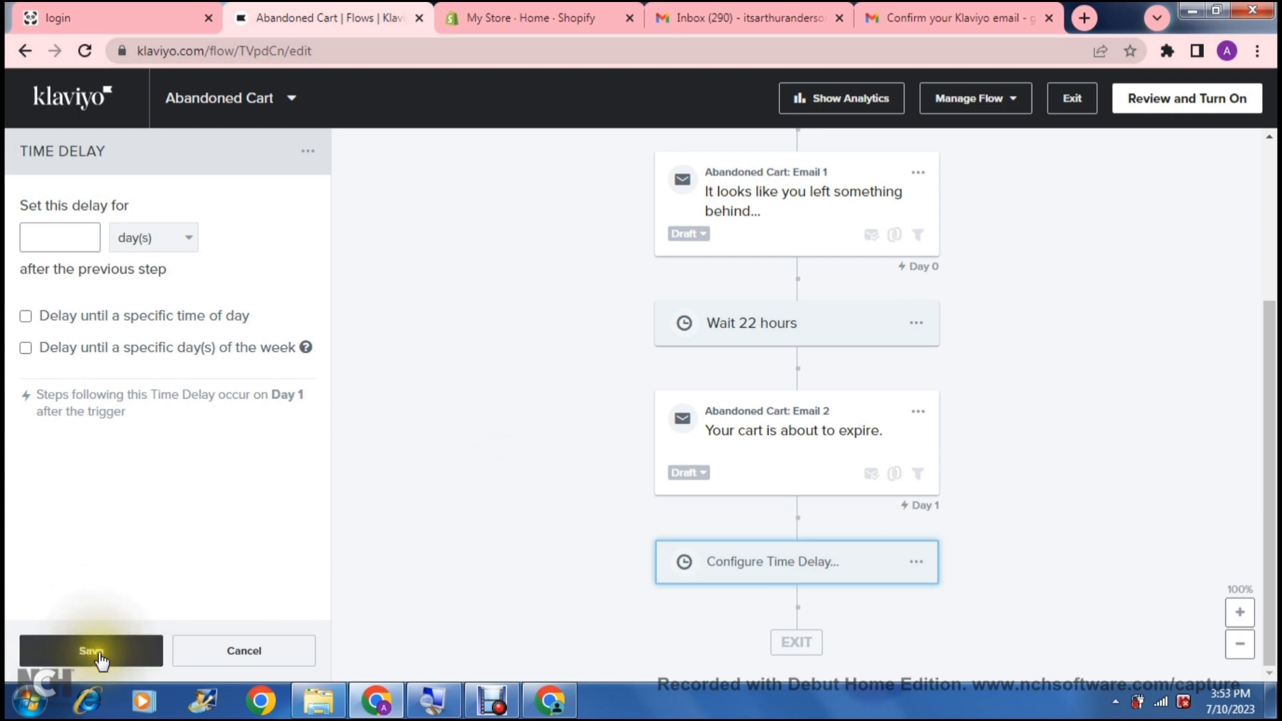
- Set the new delay to 2 hours and save it
click(54, 238)
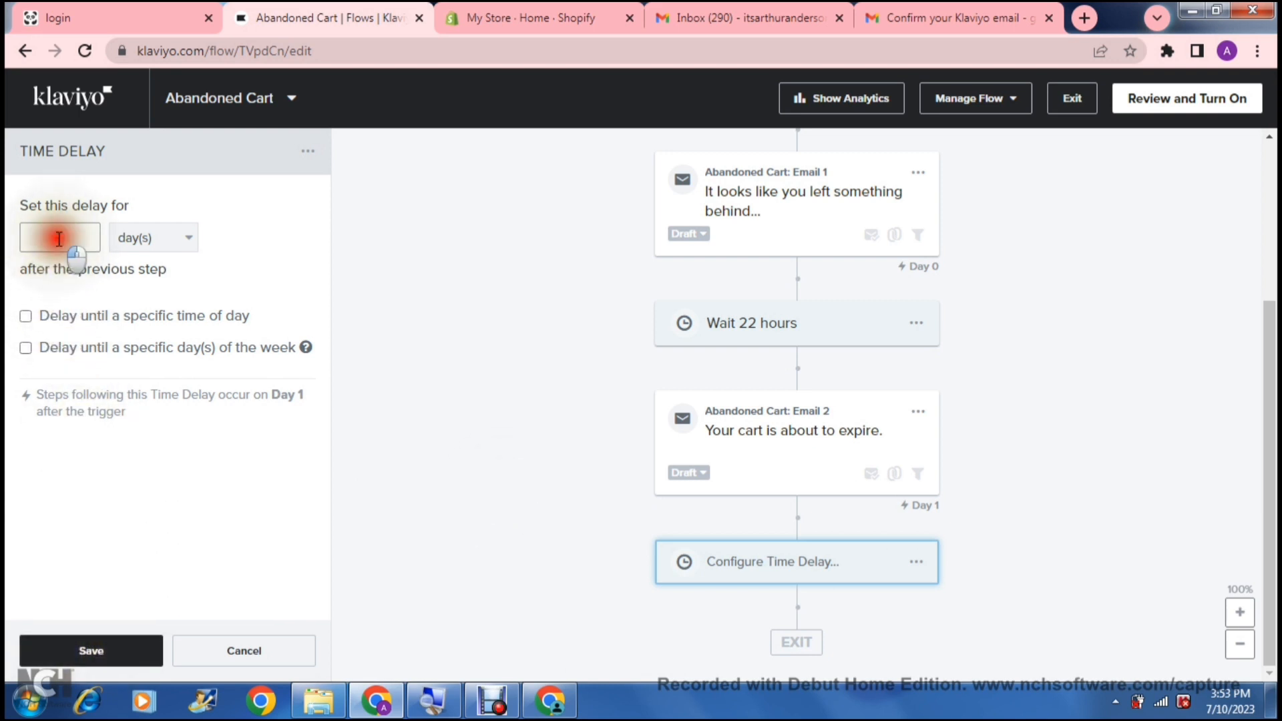
click(142, 239)
click(143, 294)
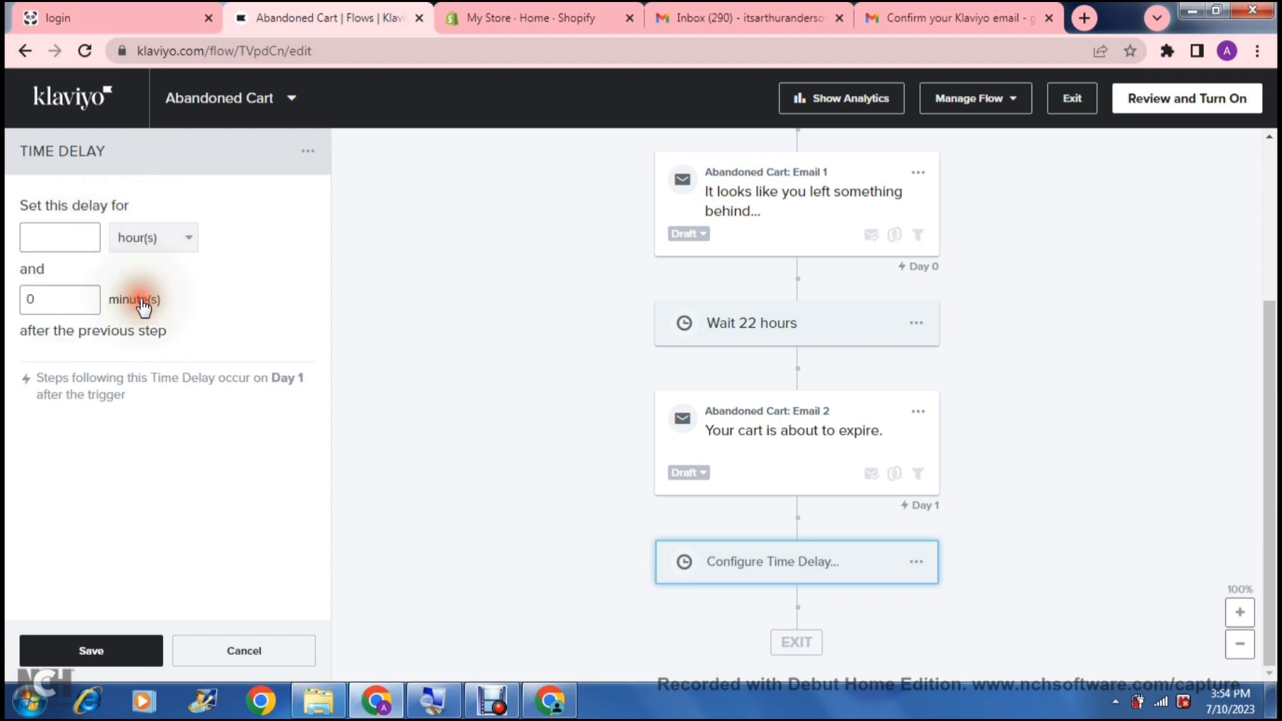
click(74, 229)
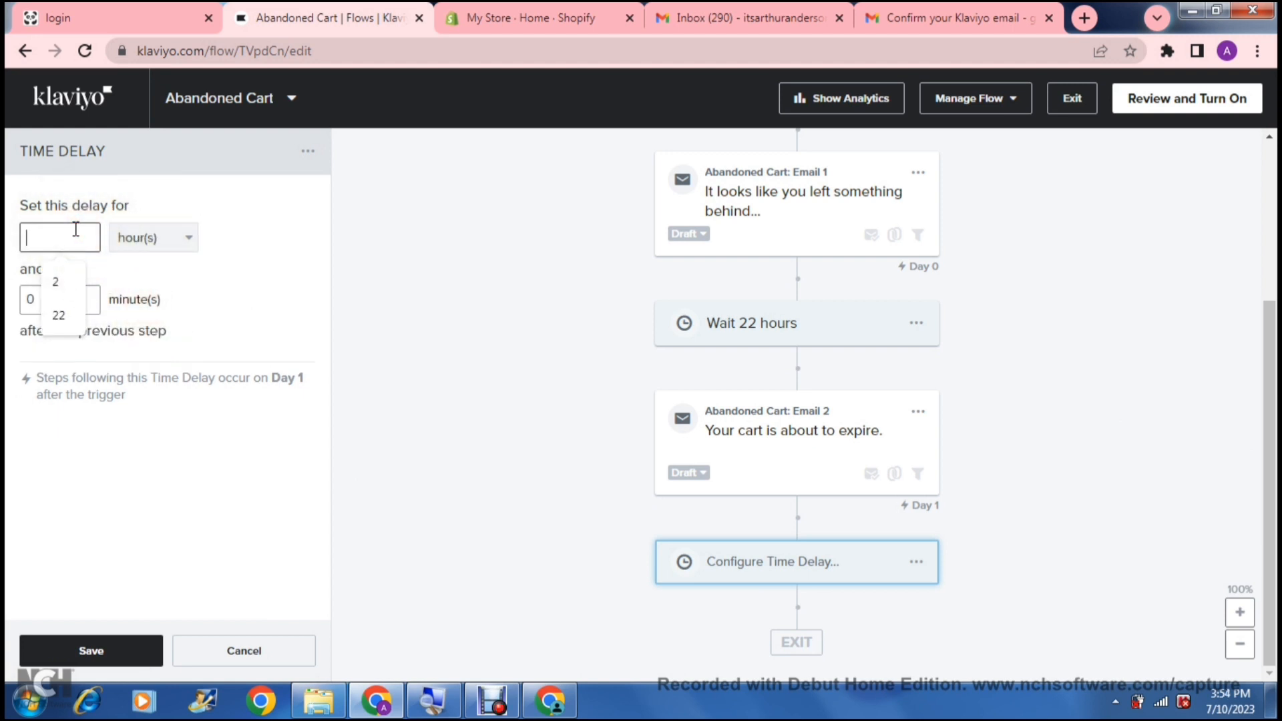
text(2)
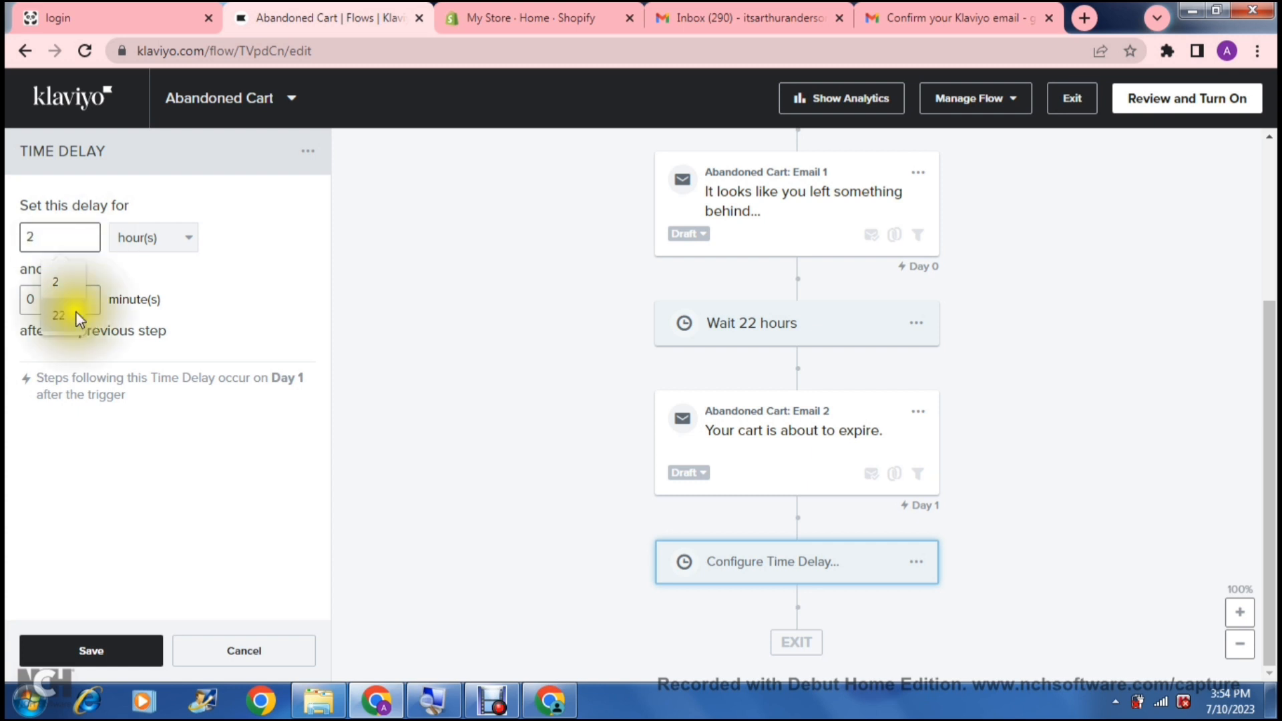
click(85, 426)
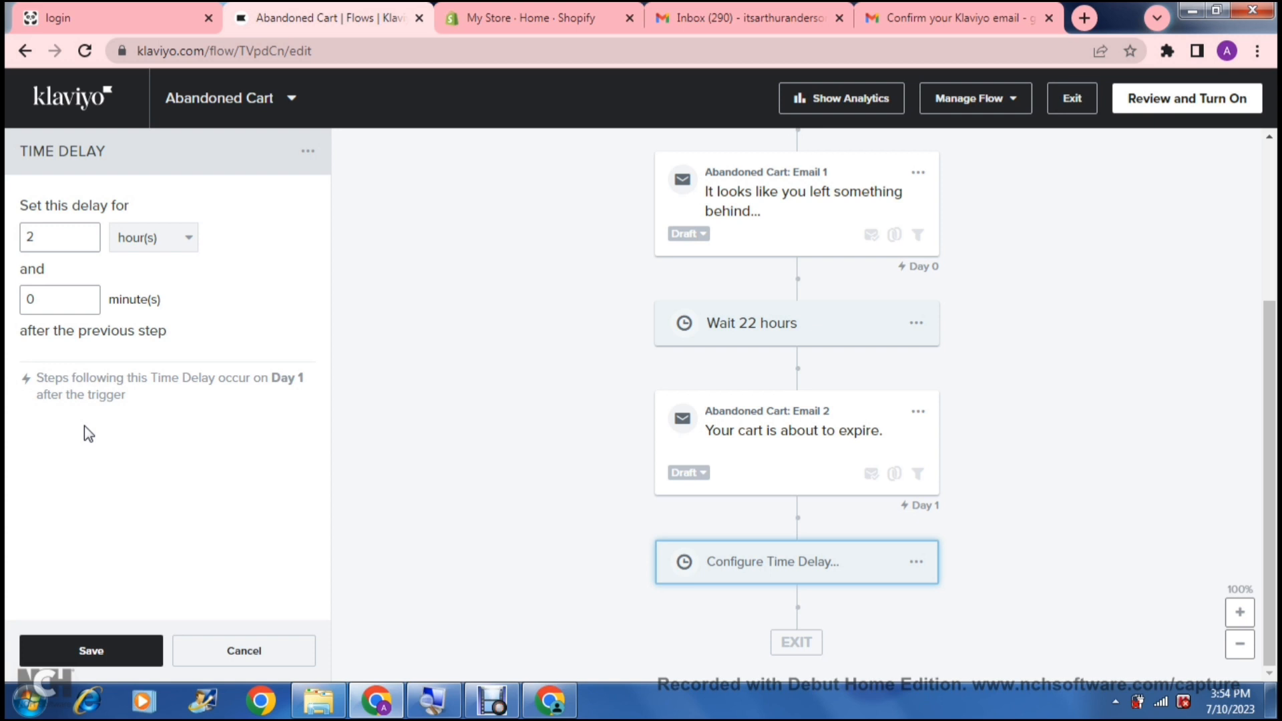
click(82, 645)
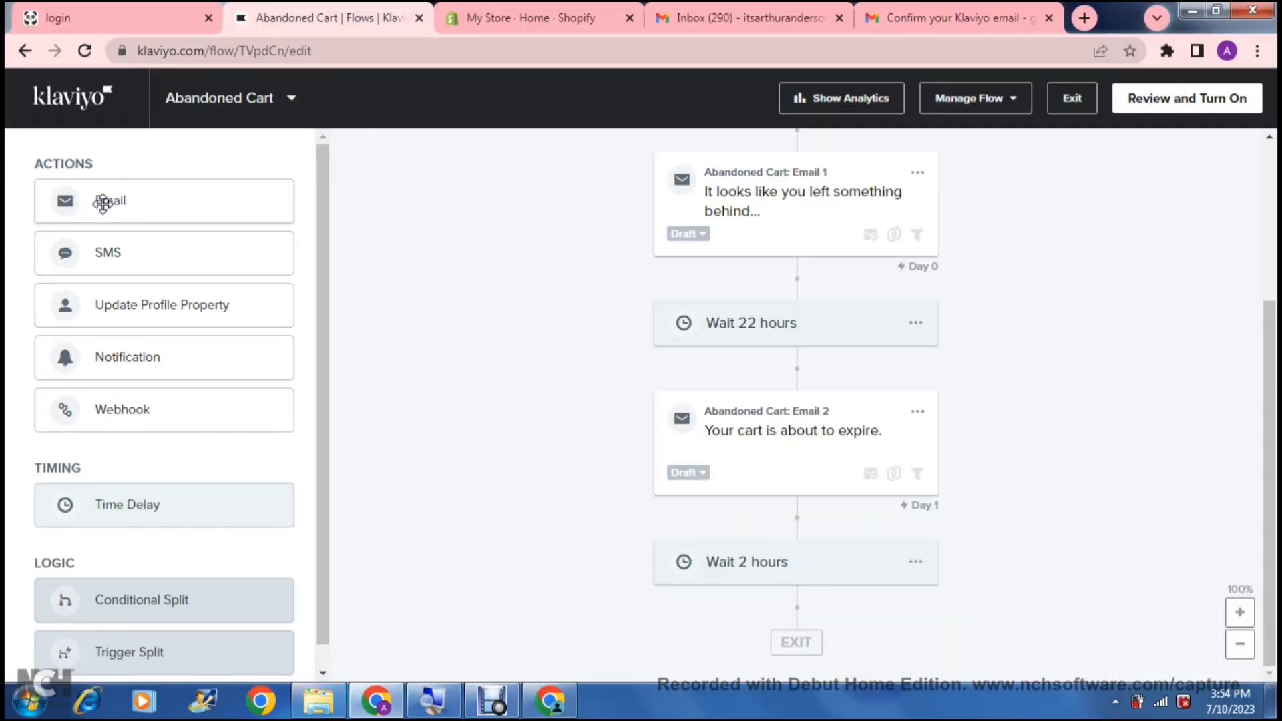
- Add a new email after the 2-hour wait and open Email #3 for editing
drag(184, 206, 645, 512)
drag(296, 323, 748, 569)
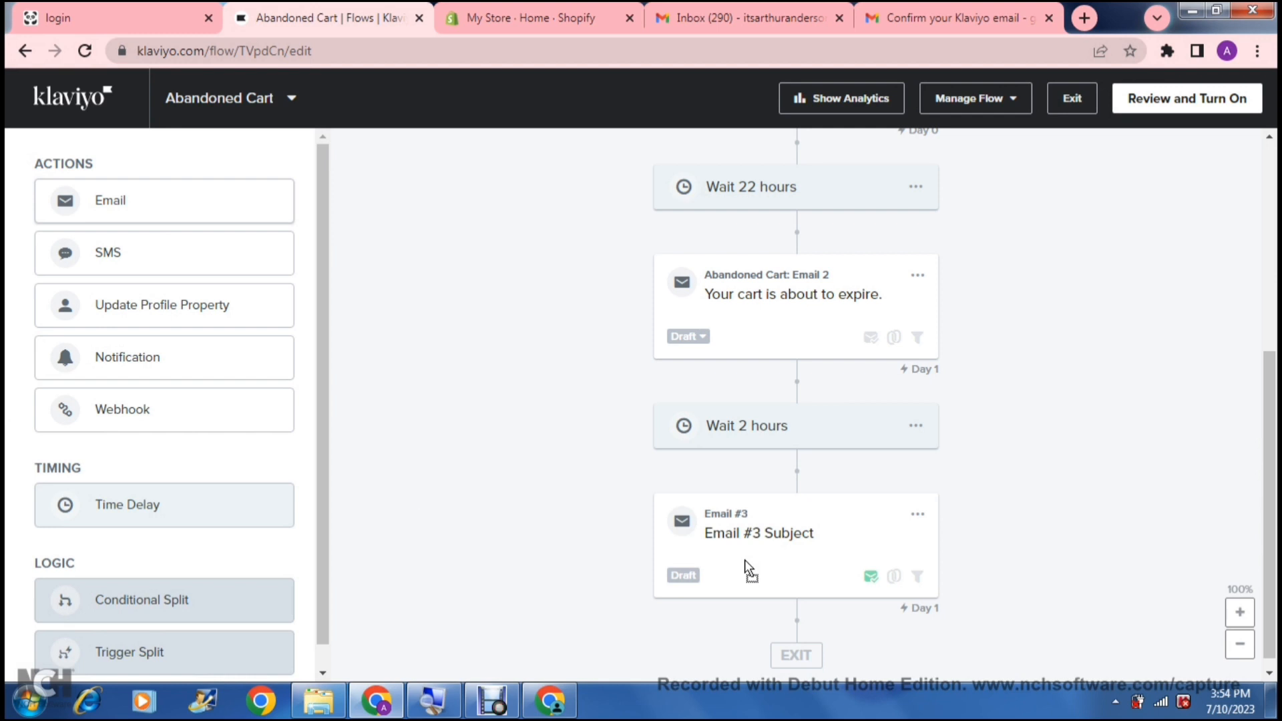
click(917, 521)
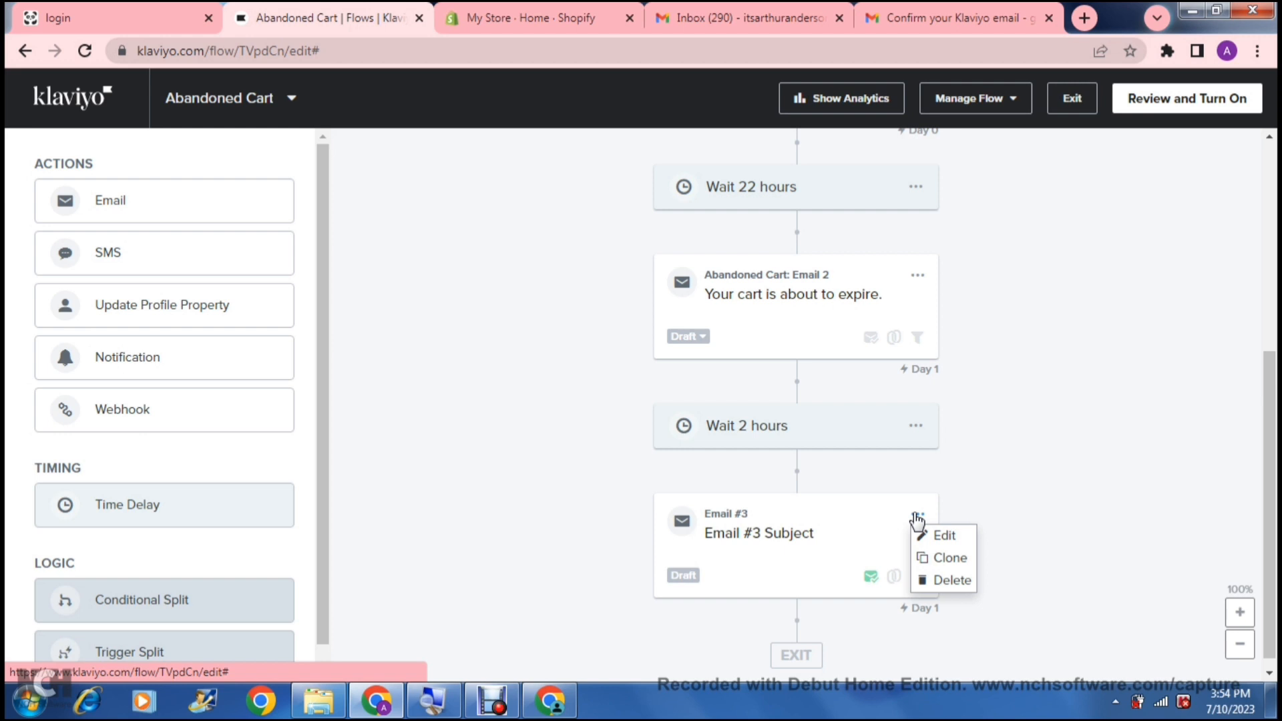
click(936, 535)
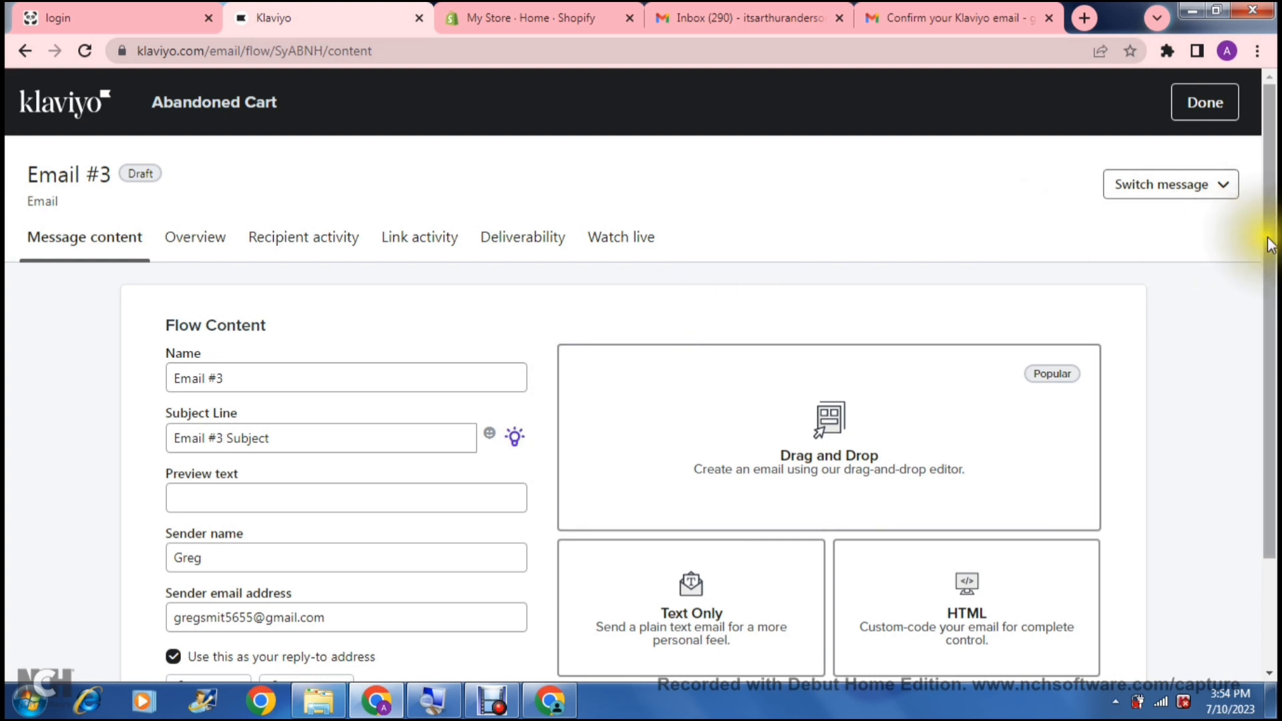
- Leave the Email #3 draft titled 'Email #3 Subject' unchanged and go back to the flow
drag(1269, 244, 1271, 302)
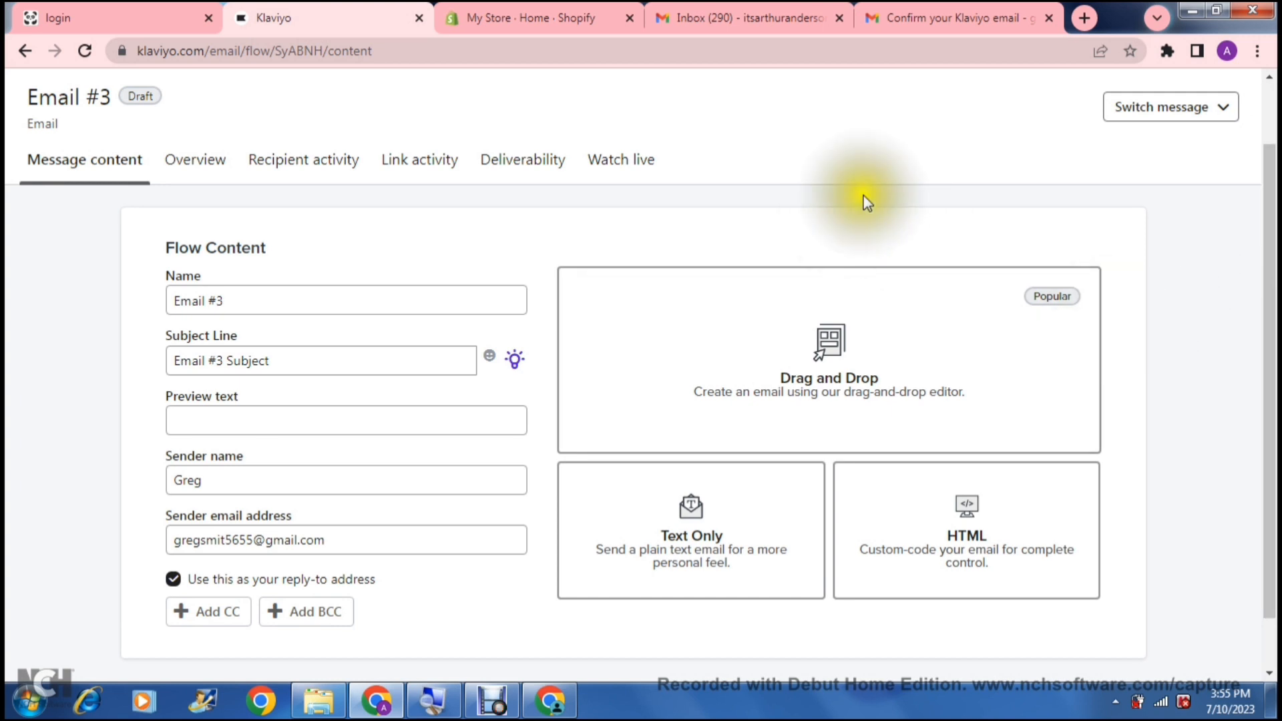
drag(1270, 193, 1256, 119)
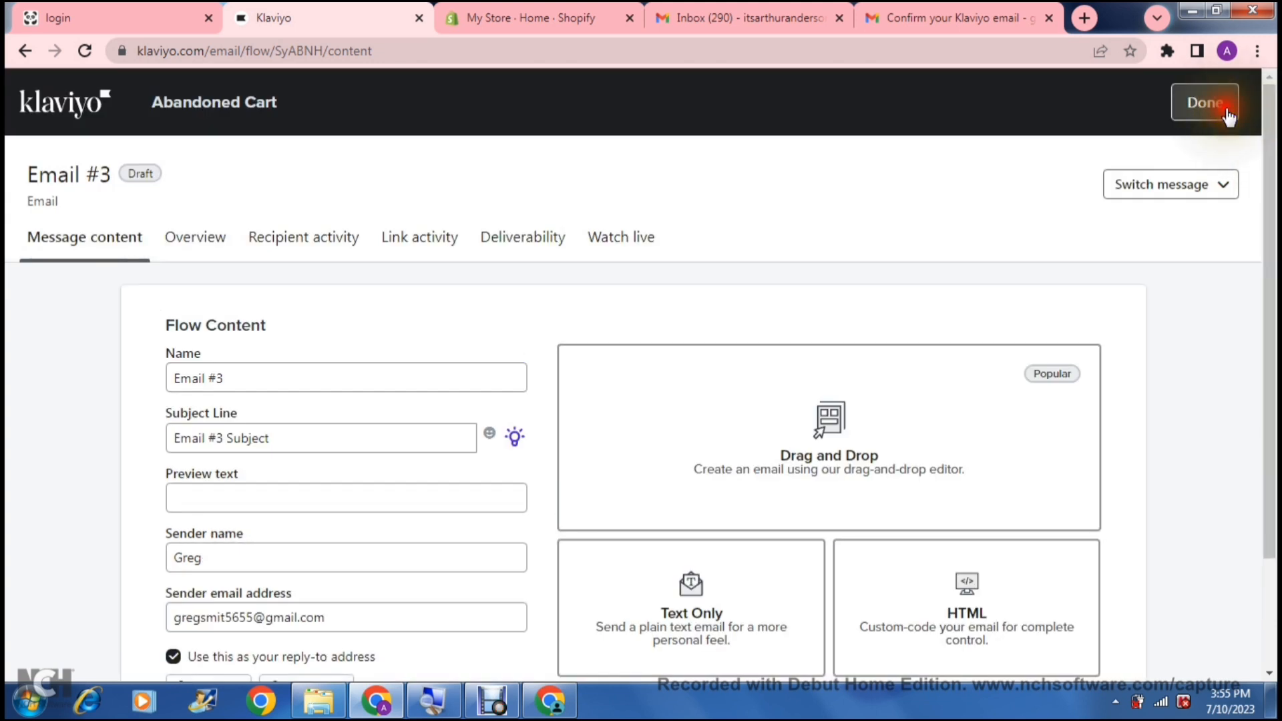
click(1208, 103)
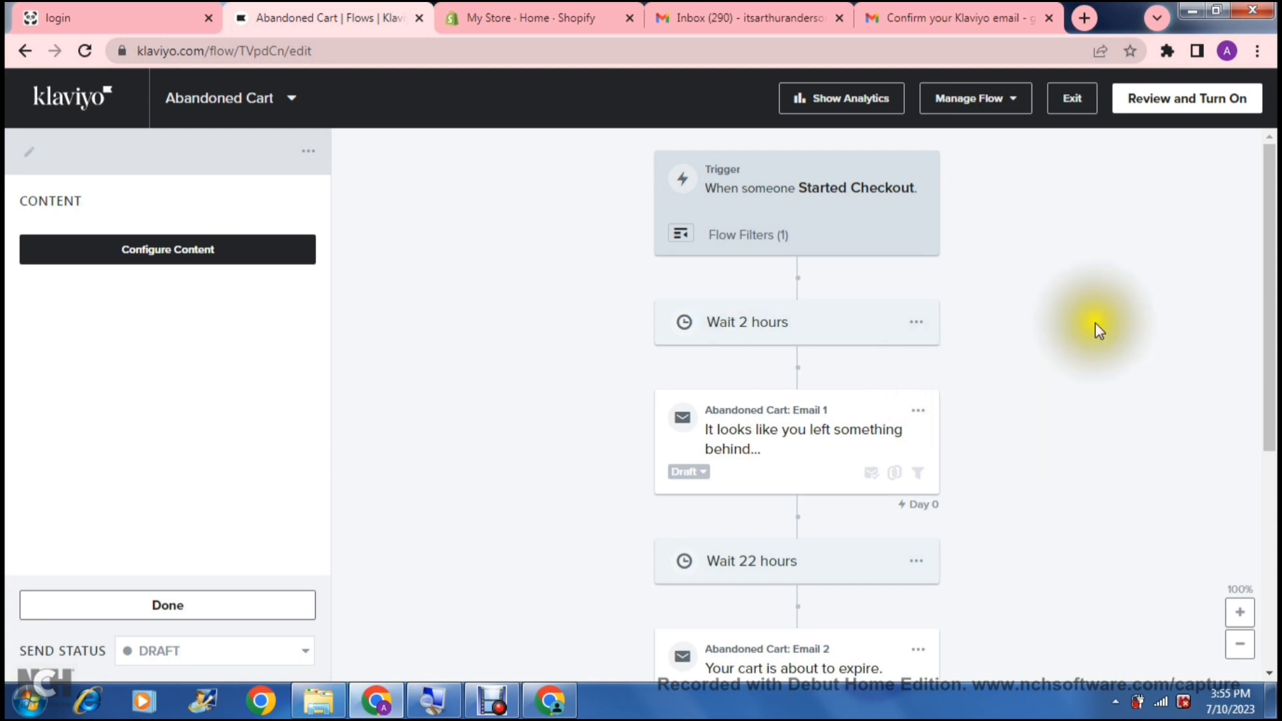
- Clone Email 2, move the copy below the 2-hour wait, and request deletion of Email #3
drag(1267, 286, 1266, 419)
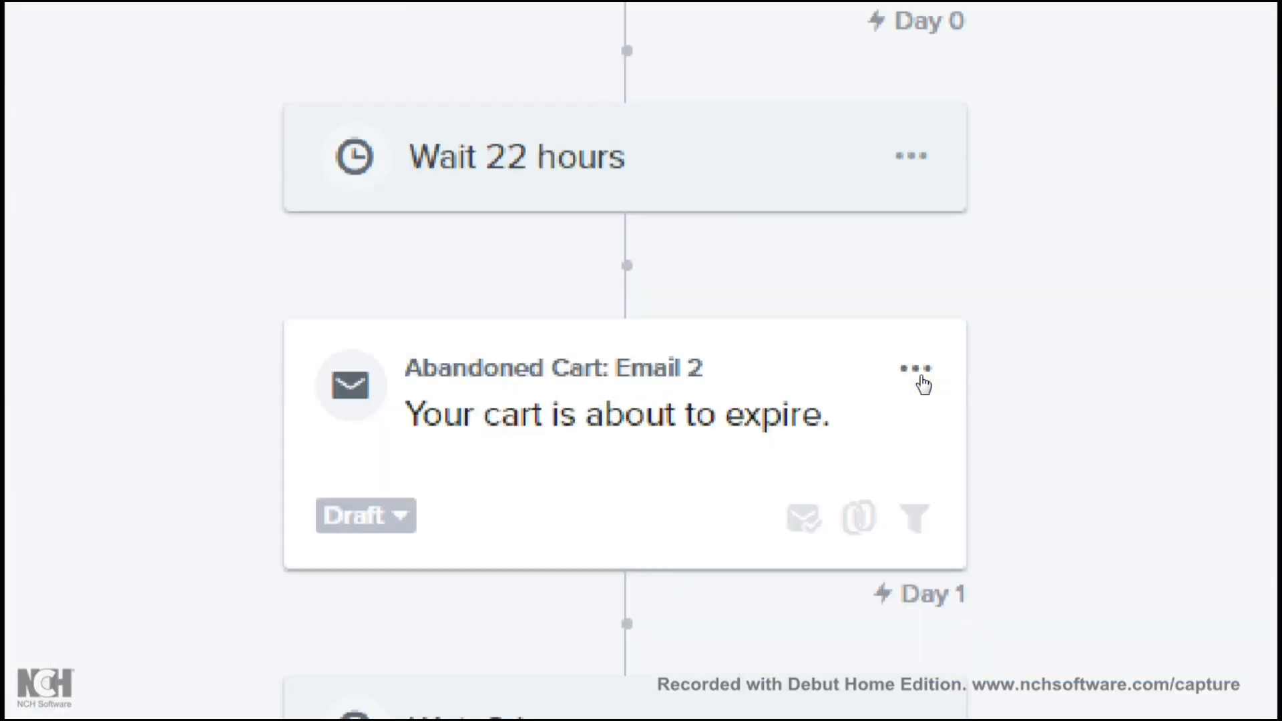
click(924, 384)
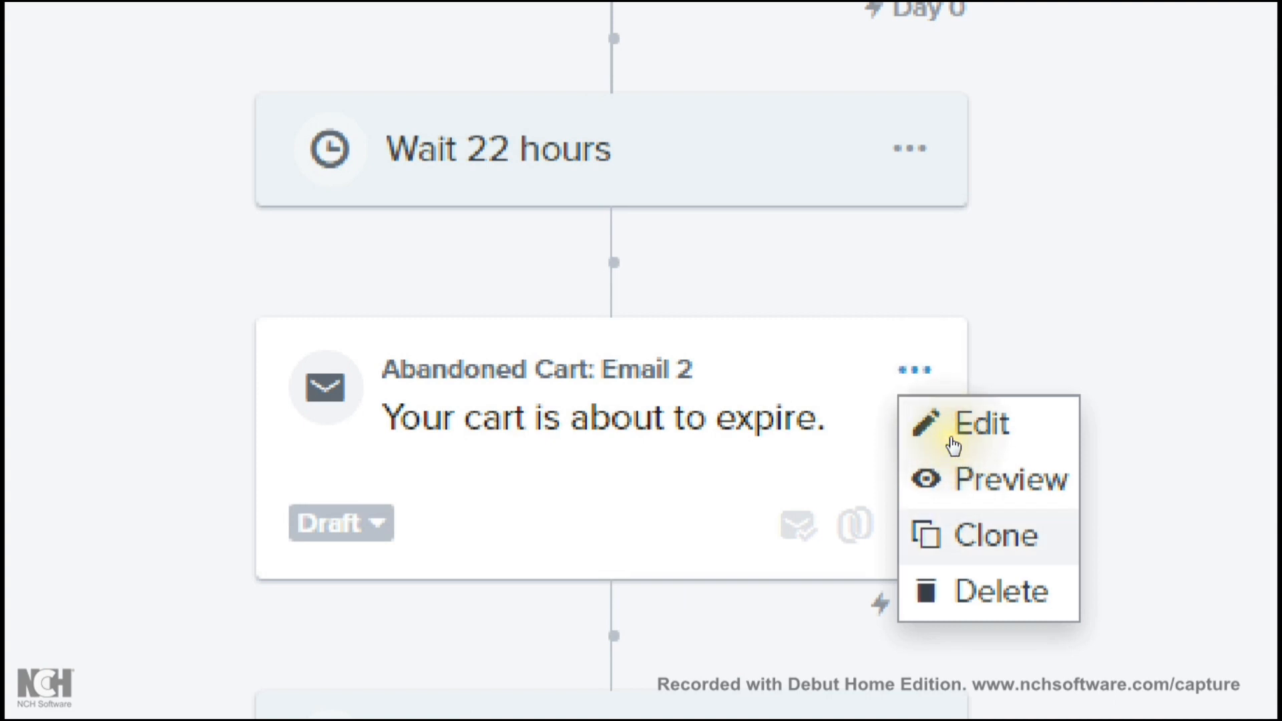
click(951, 434)
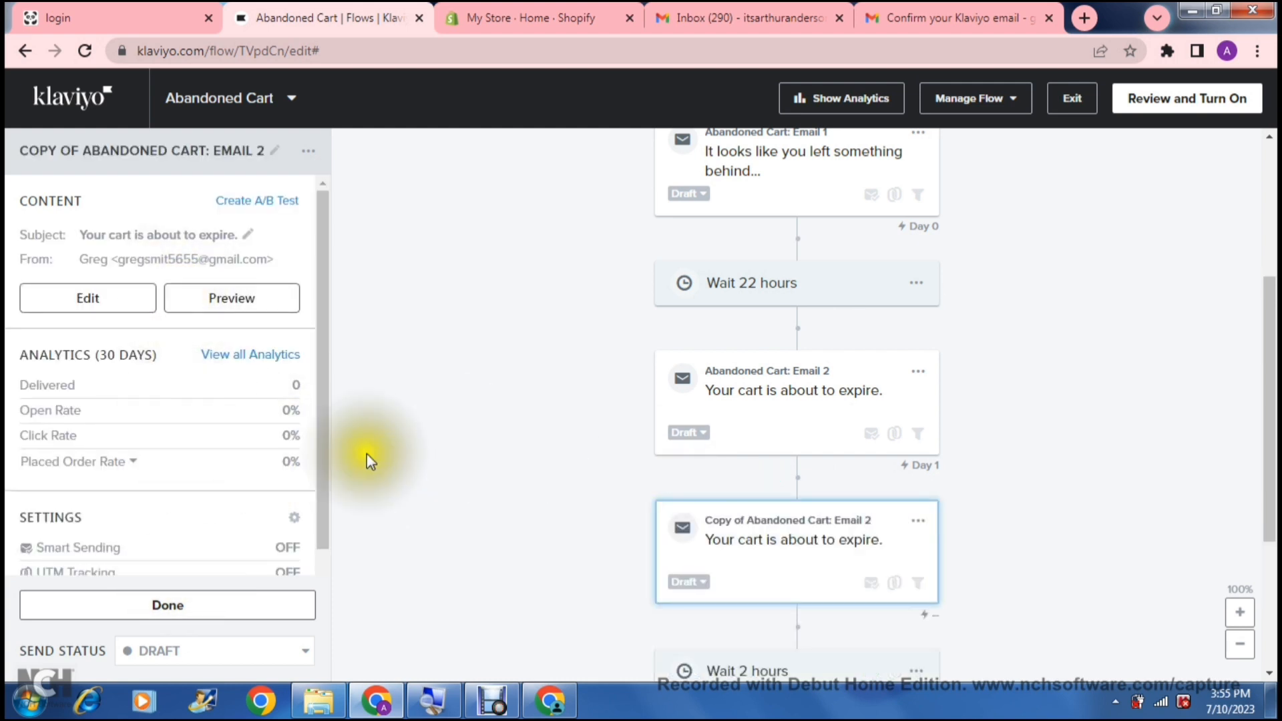
click(772, 574)
drag(771, 573, 780, 455)
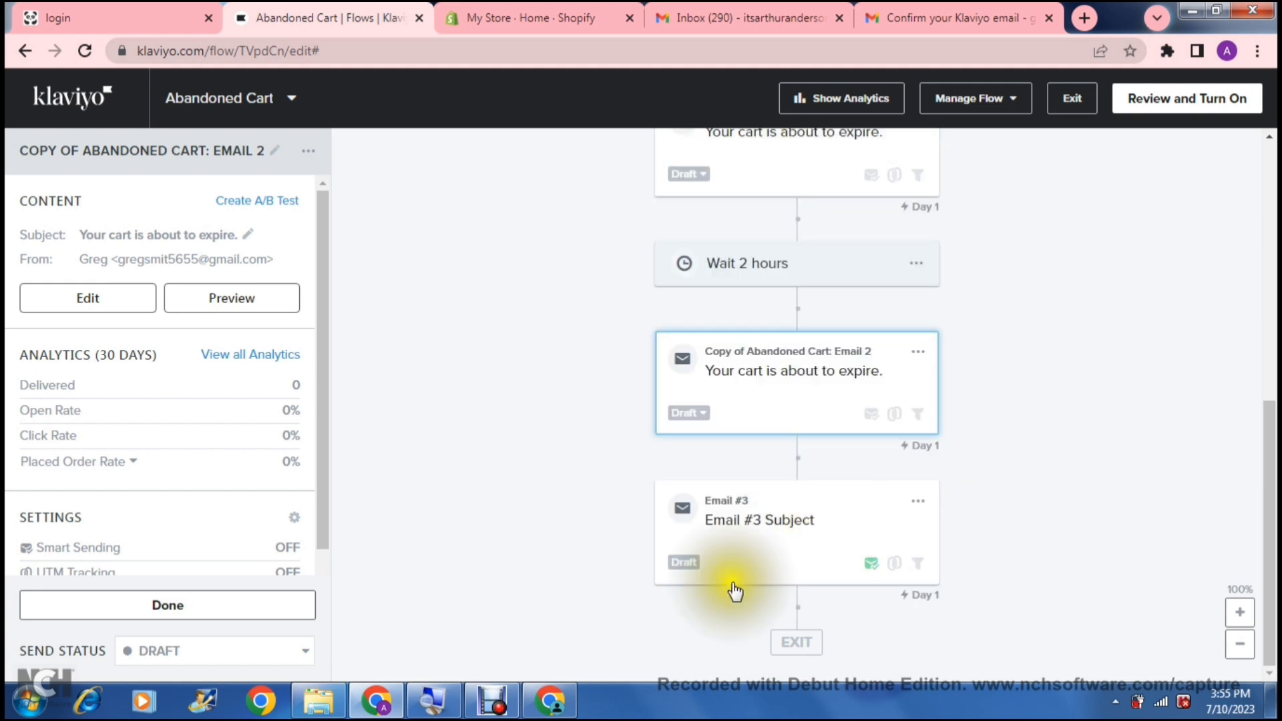
click(919, 502)
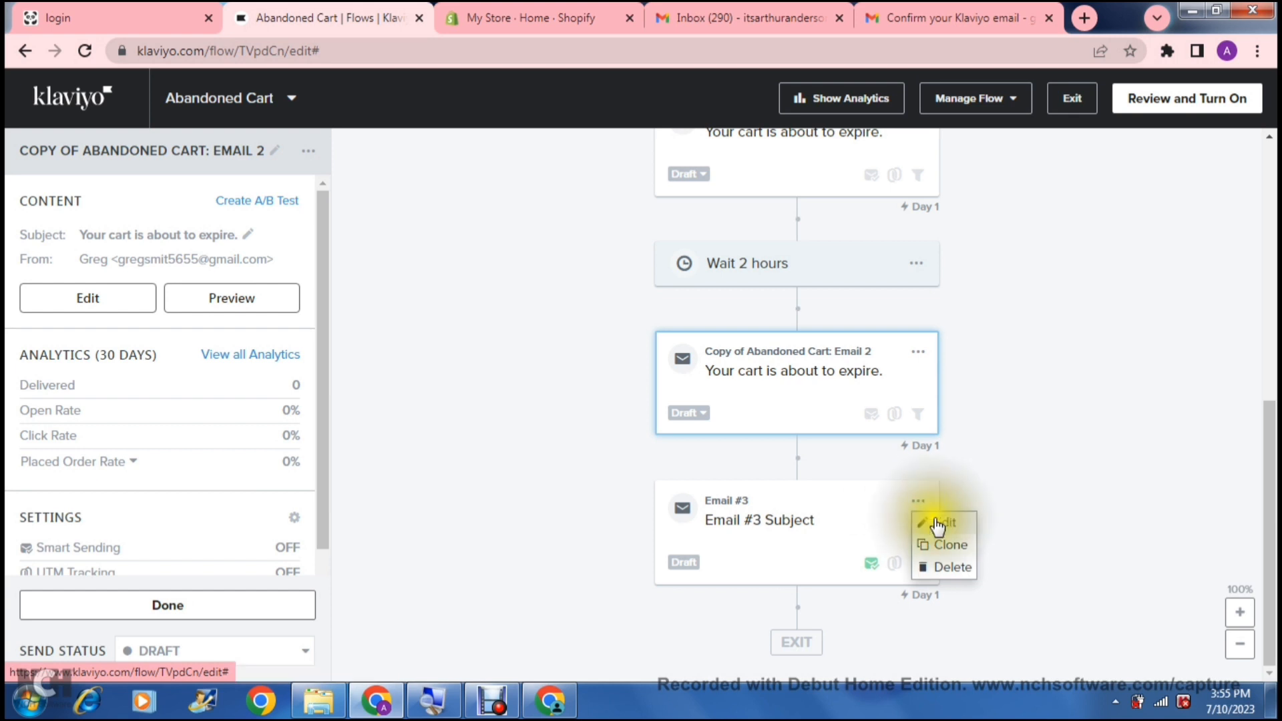
click(952, 567)
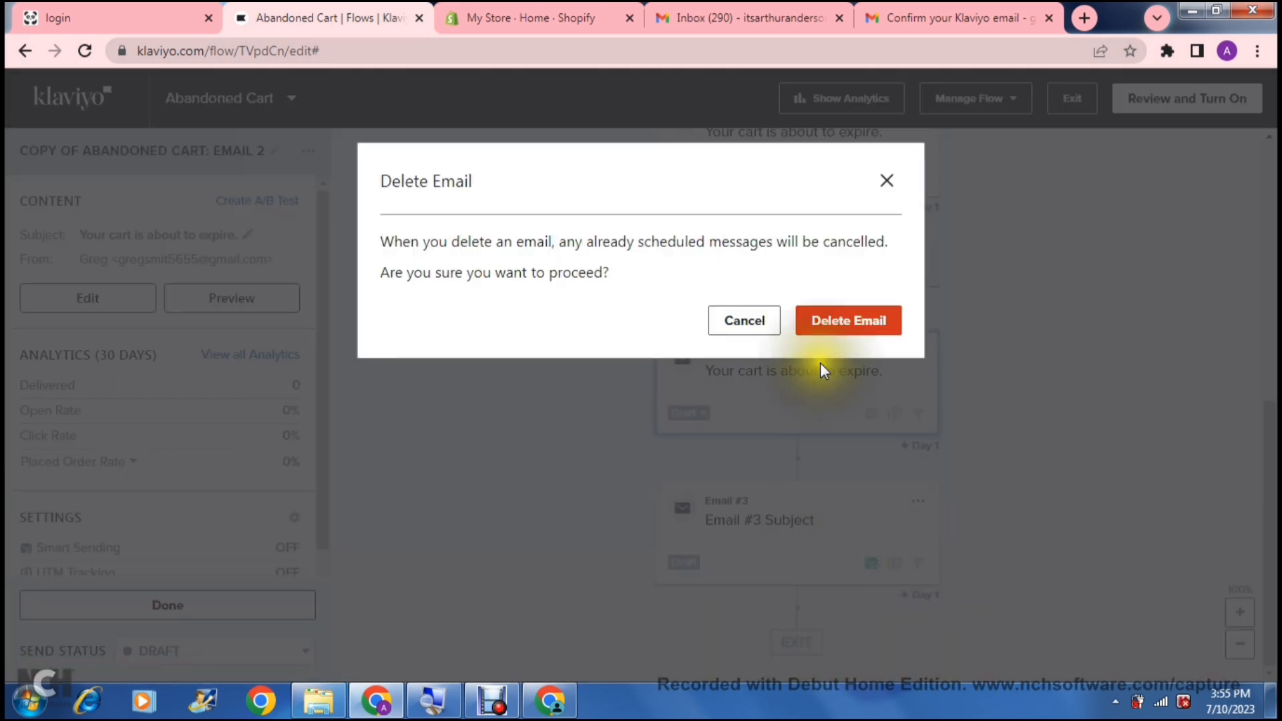
- Confirm deleting Email #3 and scroll the flow back up to the trigger
click(833, 324)
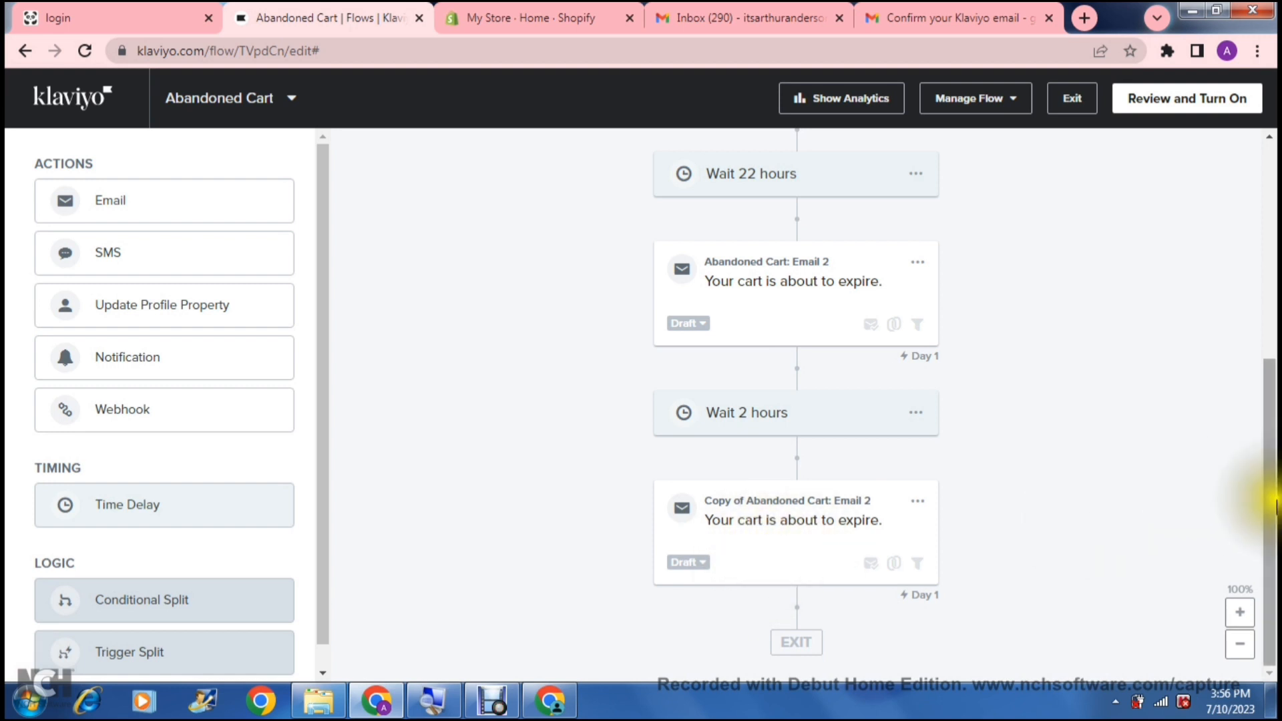
drag(1268, 481, 1268, 252)
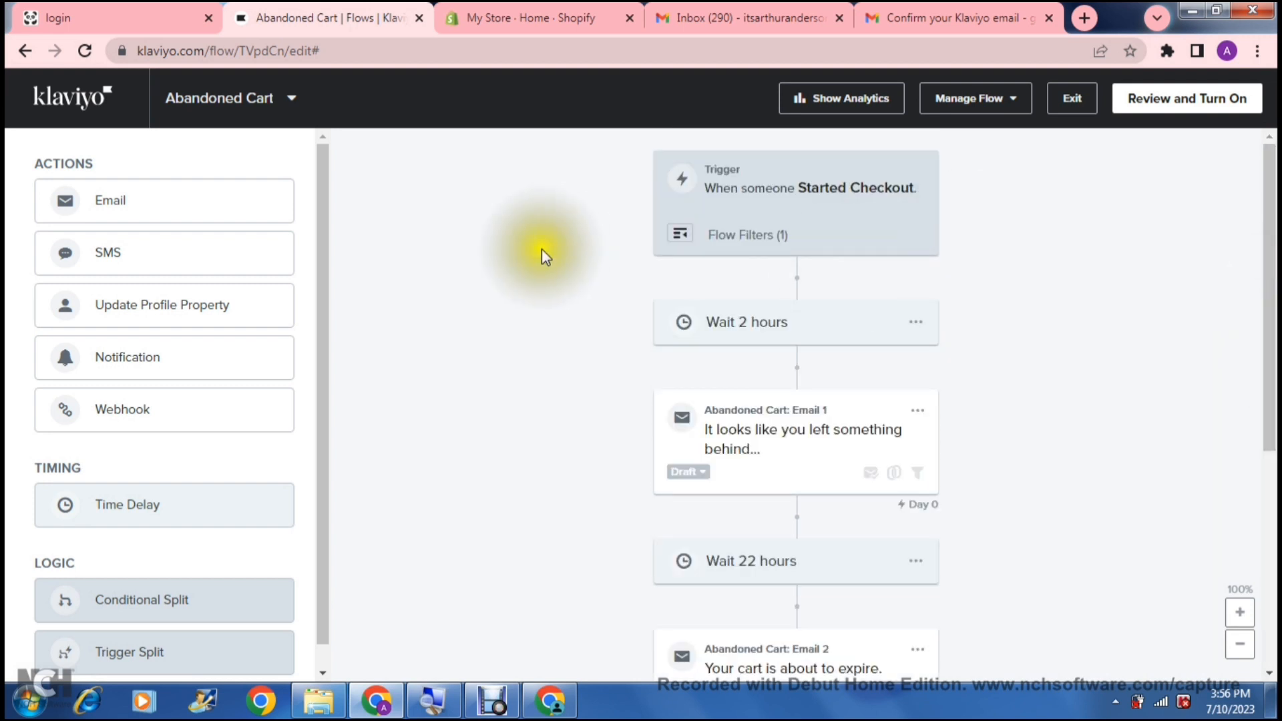